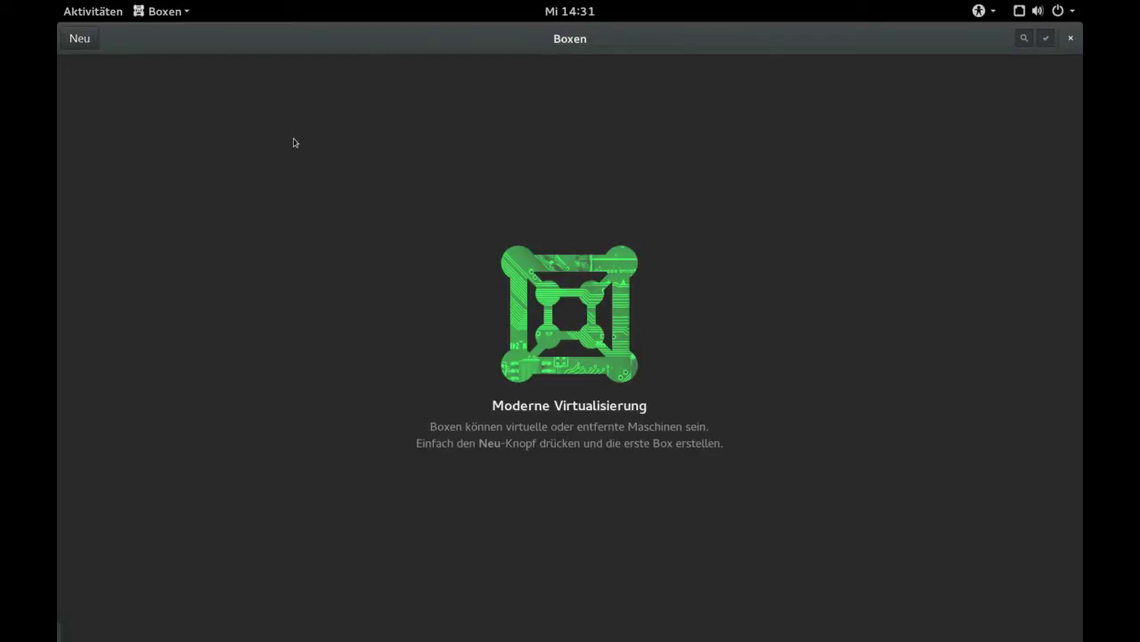
View the version and licence information of Boxen, and close the information window
{"action": "left_click", "coordinate": [163, 10]}
{"action": "left_click", "coordinate": [178, 80]}
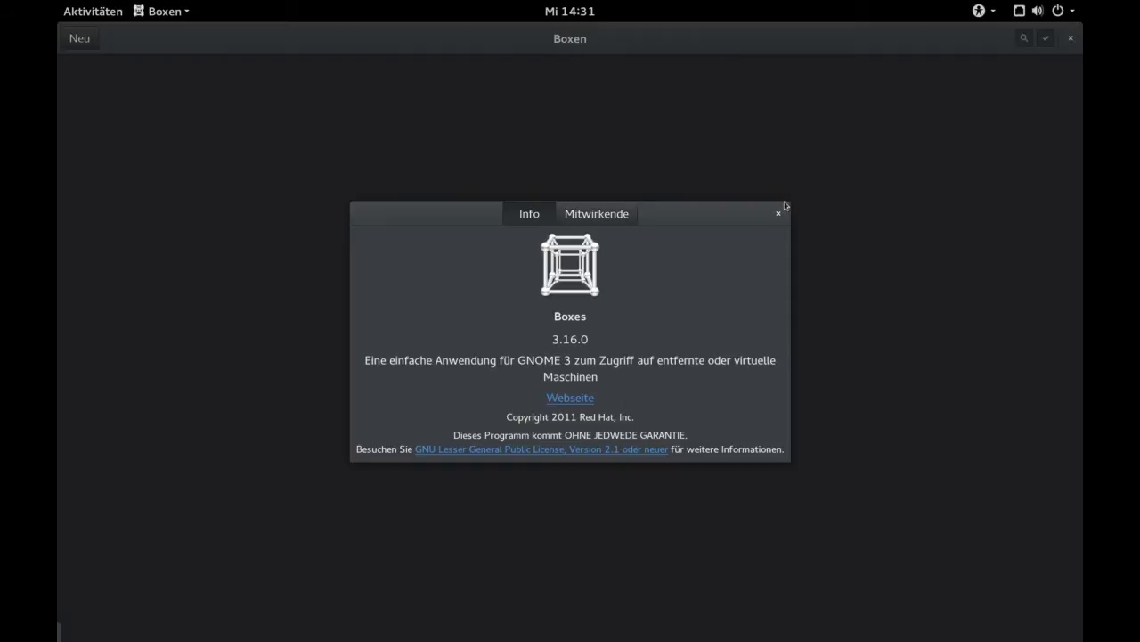
{"action": "left_click", "coordinate": [781, 212]}
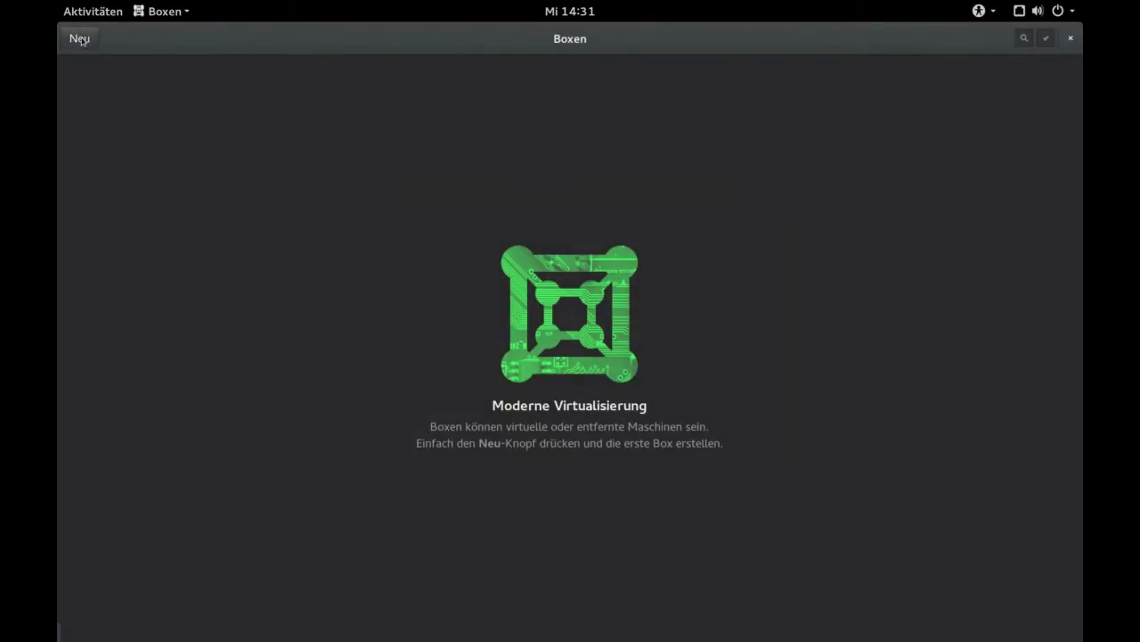
Look at the source selection for creating a new box, cancel the creation, and quit Boxen
{"action": "left_click", "coordinate": [80, 39]}
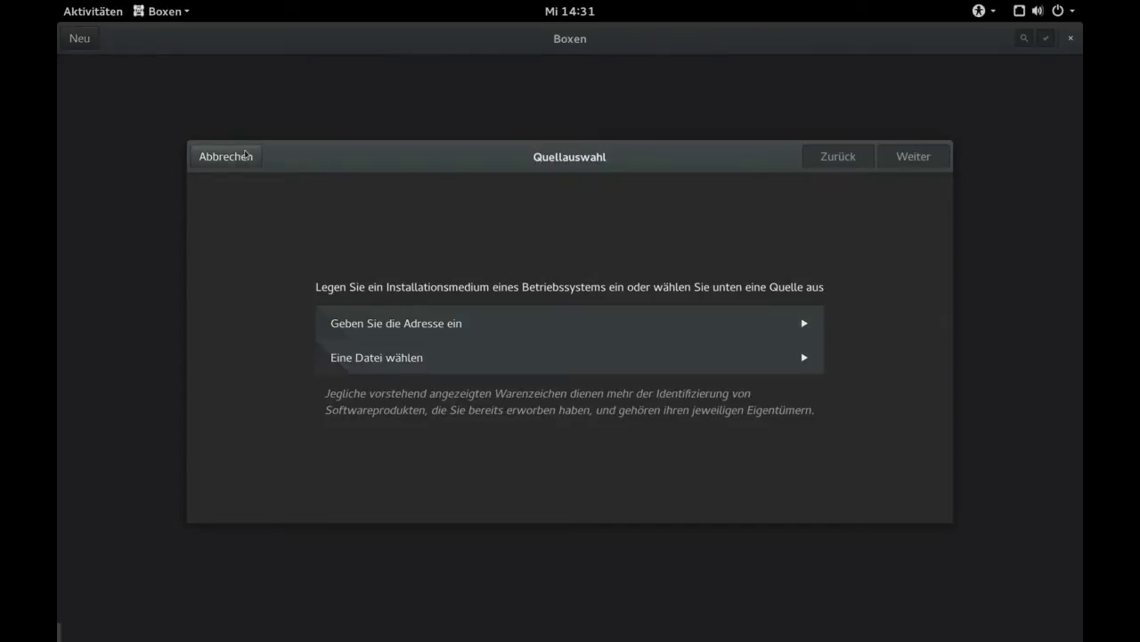
{"action": "left_click", "coordinate": [229, 158]}
{"action": "left_click", "coordinate": [163, 11]}
{"action": "left_click", "coordinate": [191, 107]}
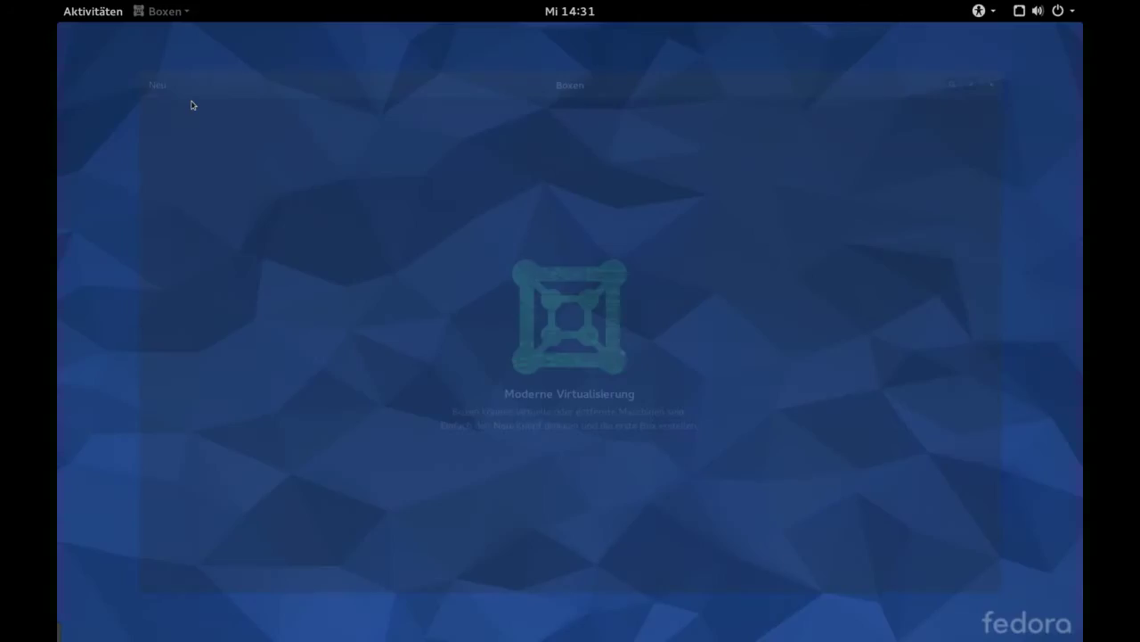
Launch the Dateien file manager from the full application overview and enlarge its window in both directions
{"action": "mouse_move", "coordinate": [57, 4]}
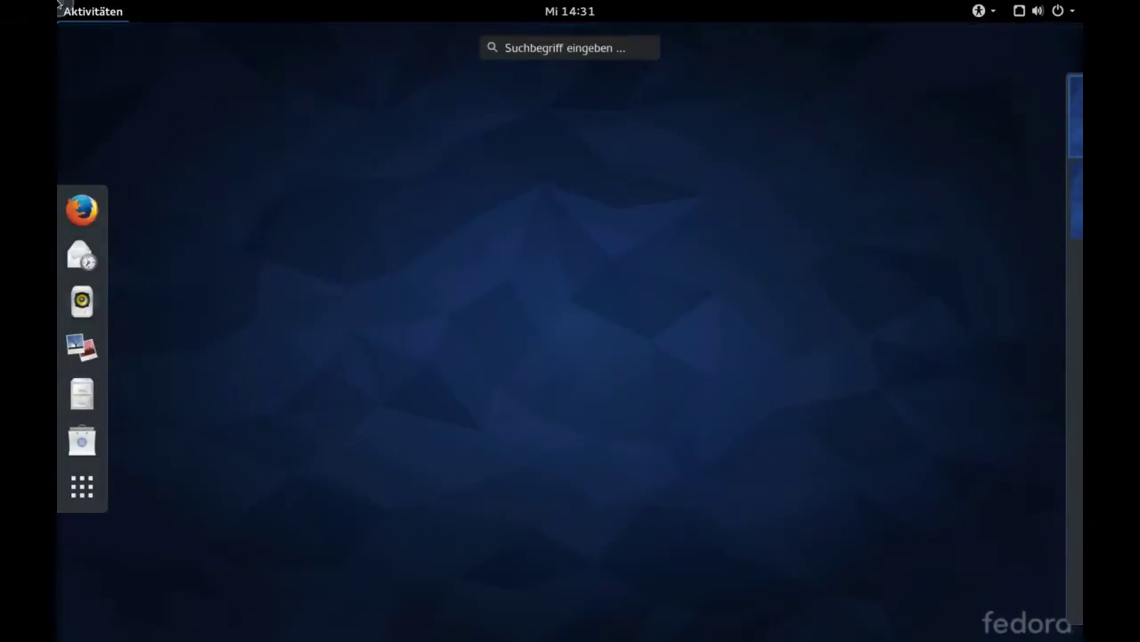
{"action": "left_click", "coordinate": [82, 486]}
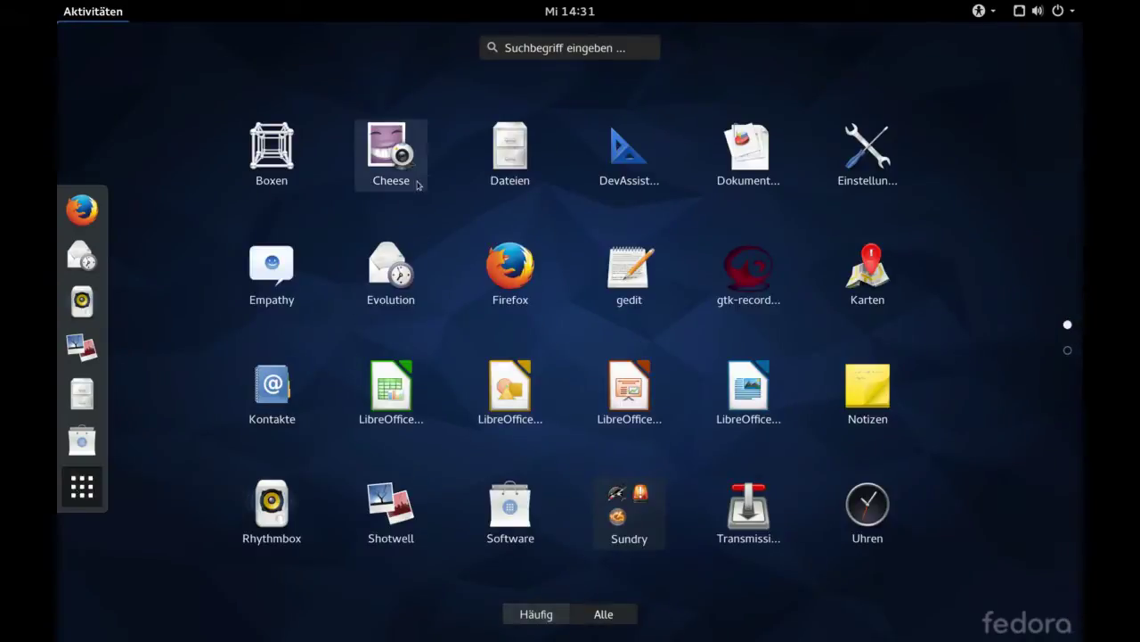
{"action": "left_click", "coordinate": [488, 164]}
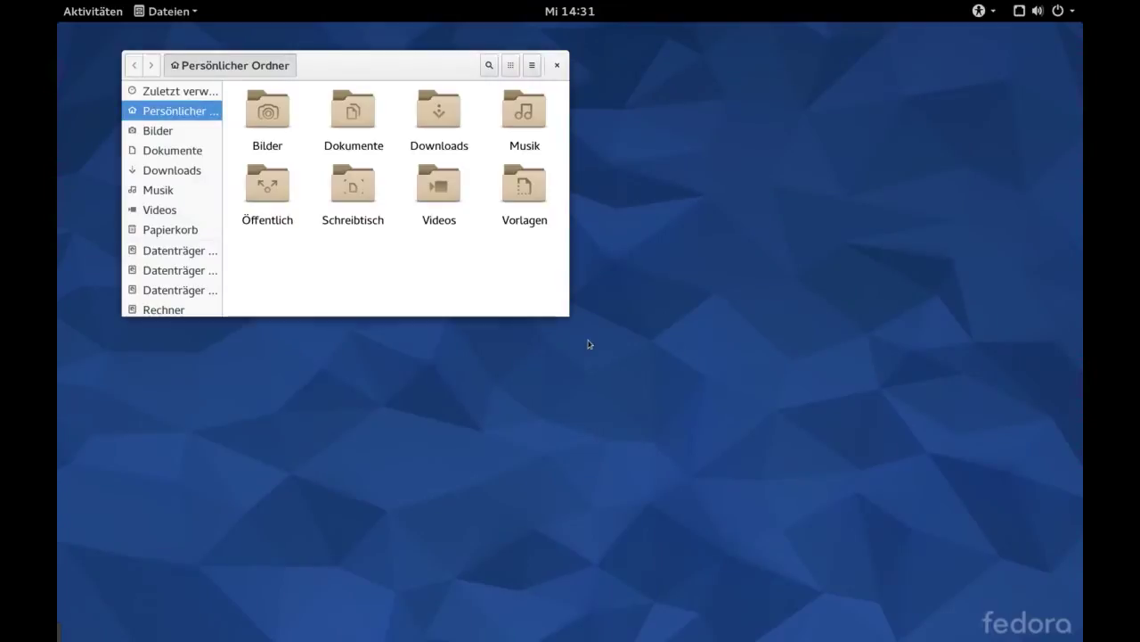
{"action": "left_click_drag", "start_coordinate": [562, 317], "coordinate": [697, 427]}
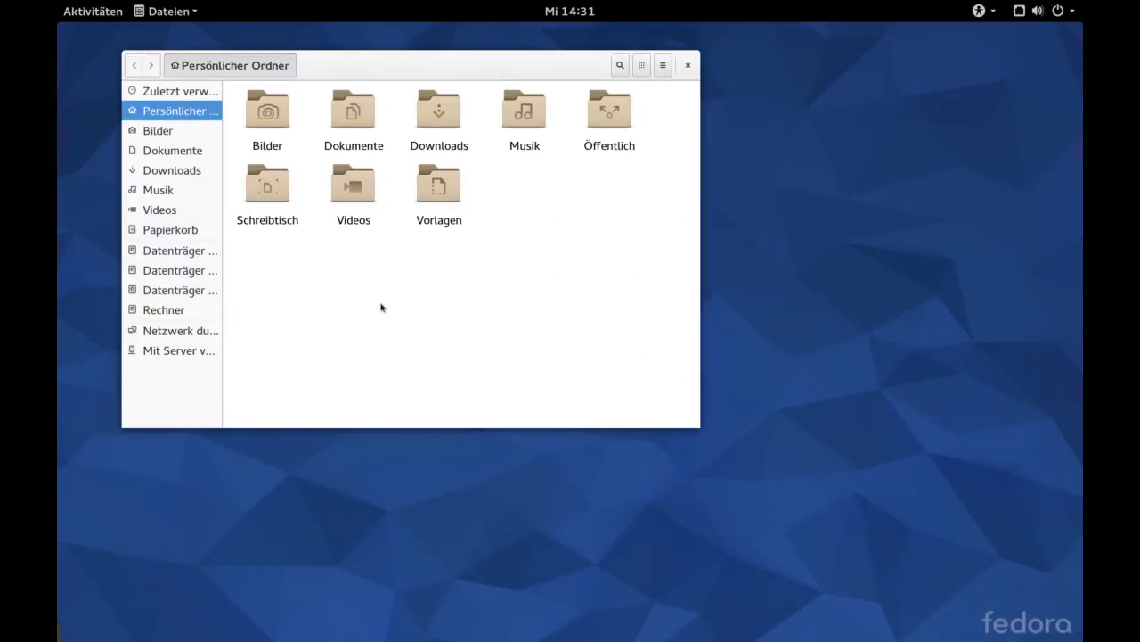
Review the file manager's preferences for Ansichten, Verhalten, Anzeige, Listenspalten and Vorschau, and close the file manager
{"action": "left_click", "coordinate": [164, 9]}
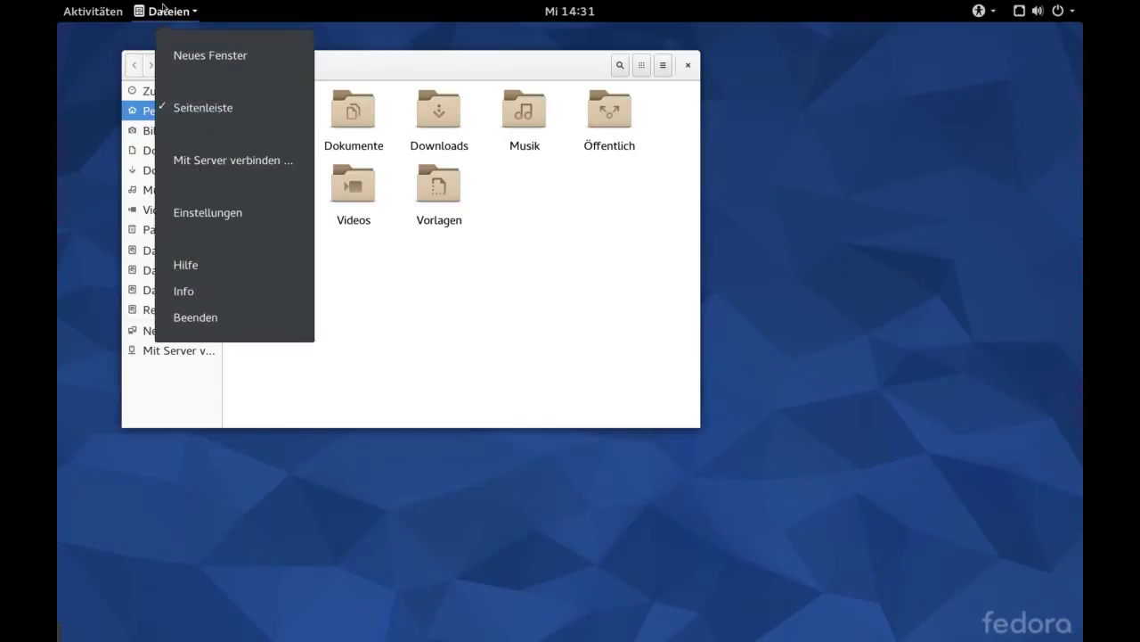
{"action": "left_click", "coordinate": [202, 208]}
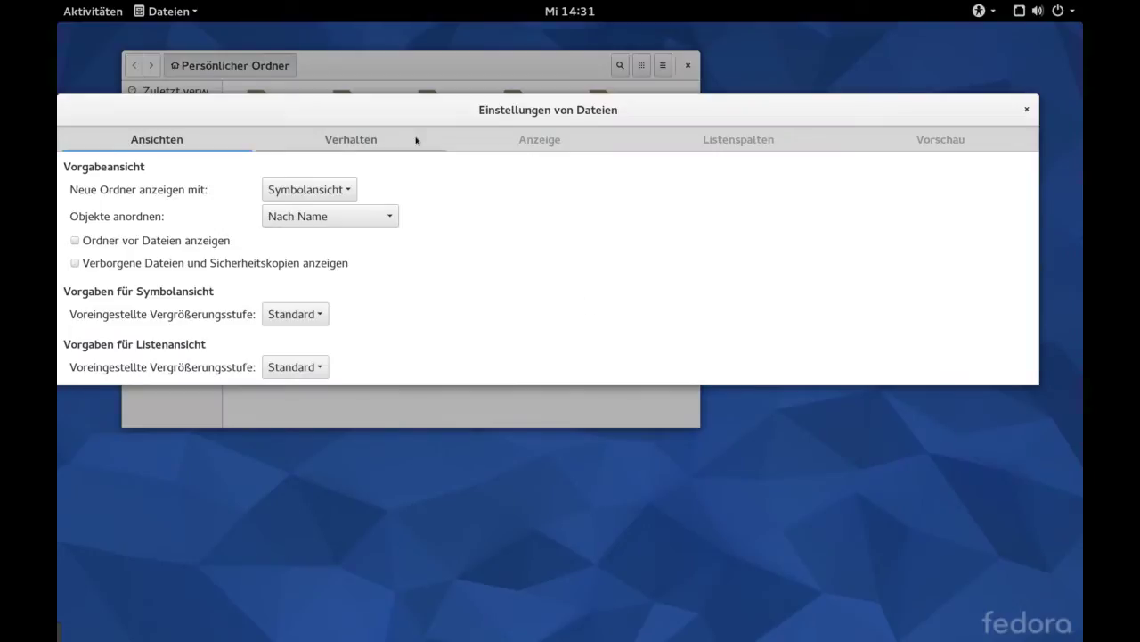
{"action": "left_click", "coordinate": [354, 138]}
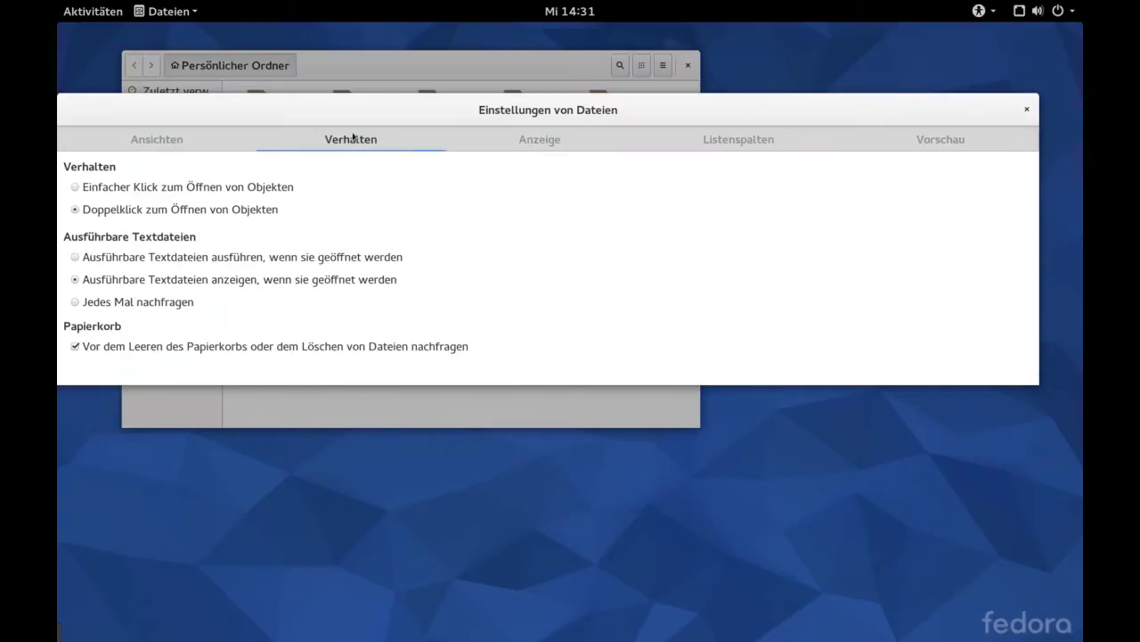
{"action": "left_click", "coordinate": [554, 139]}
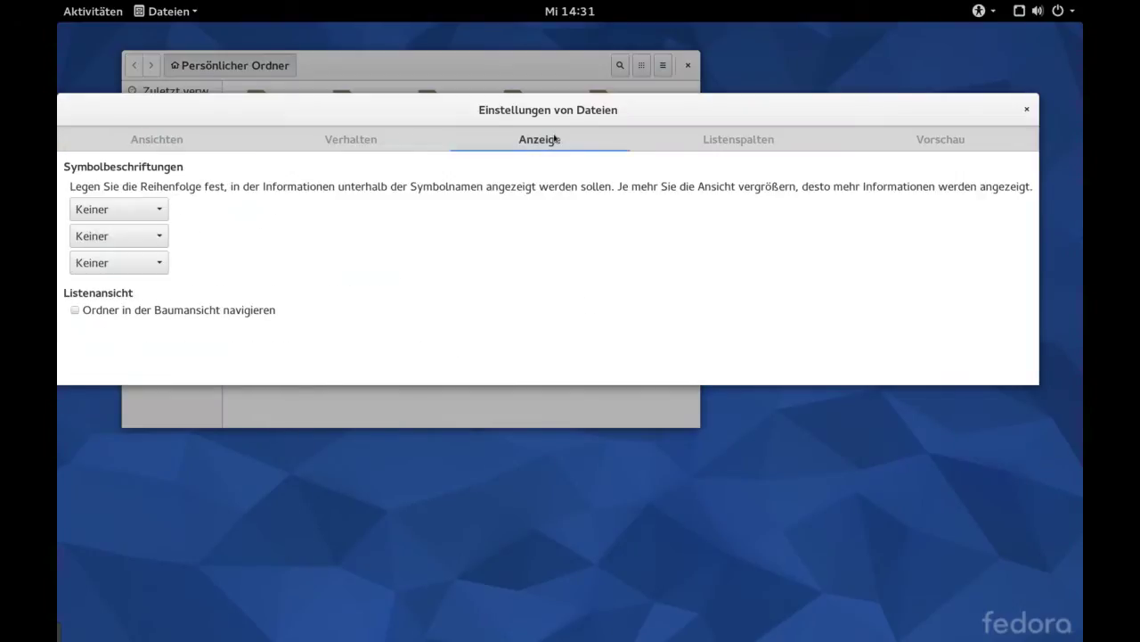
{"action": "left_click", "coordinate": [728, 140]}
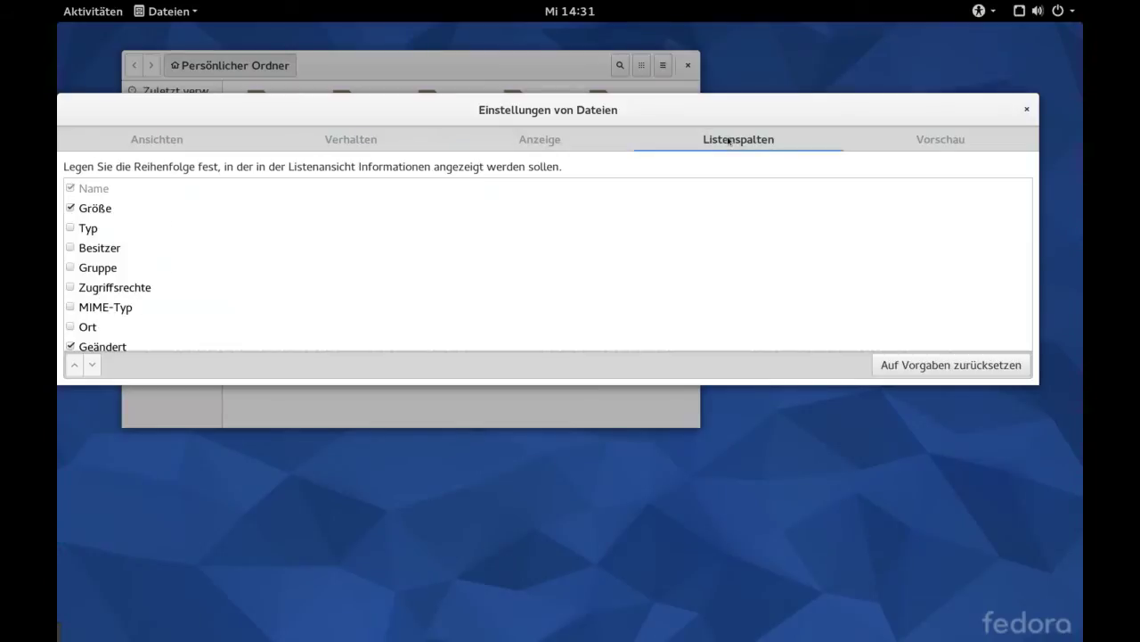
{"action": "left_click", "coordinate": [980, 141]}
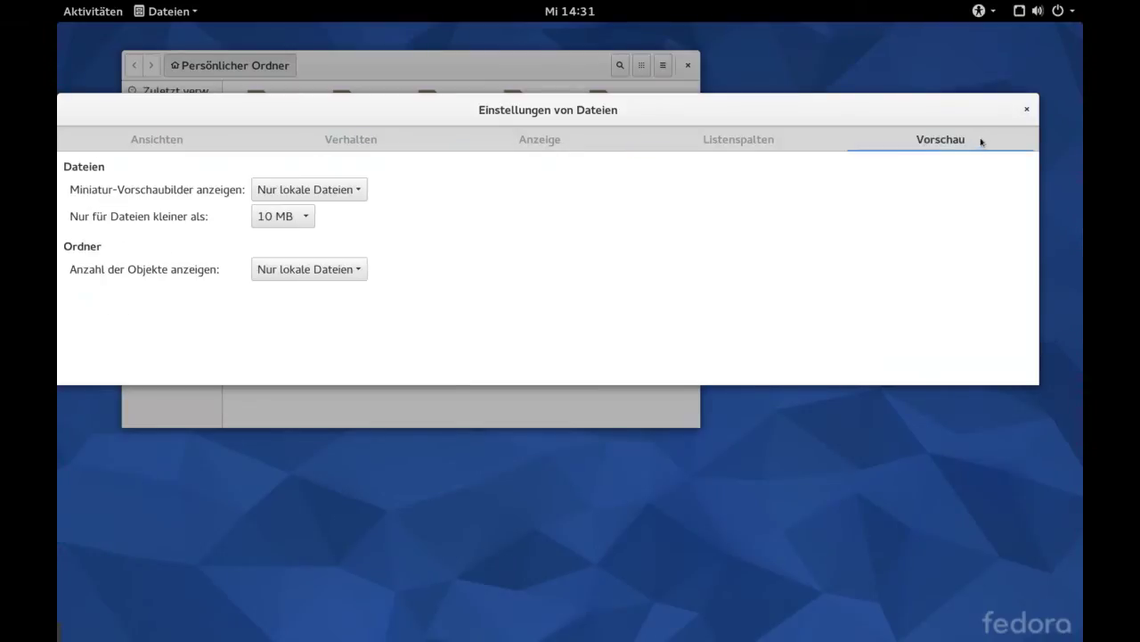
{"action": "left_click", "coordinate": [1027, 112]}
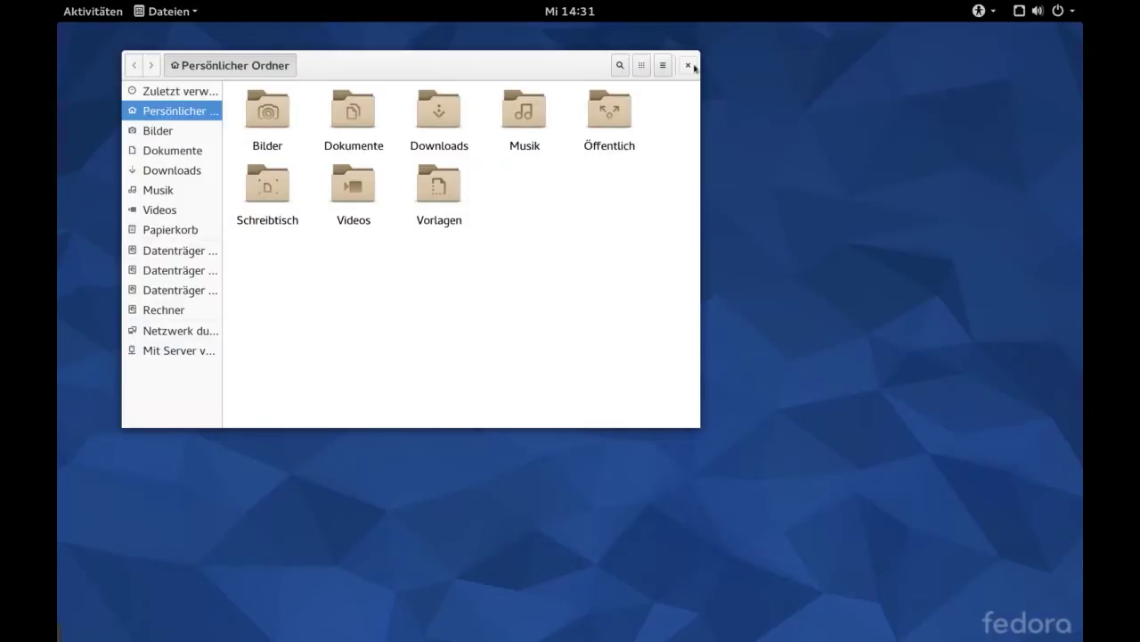
{"action": "left_click", "coordinate": [688, 66]}
Launch DevAssistant from the full application overview and view the project types offered for Python
{"action": "mouse_move", "coordinate": [58, 4]}
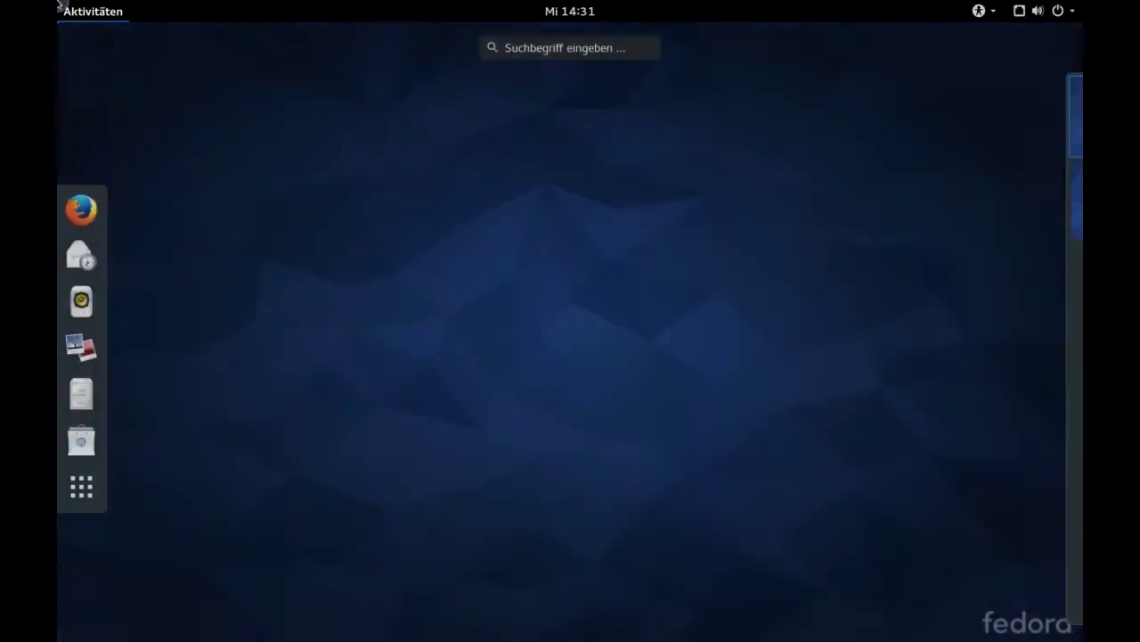
{"action": "left_click", "coordinate": [82, 486]}
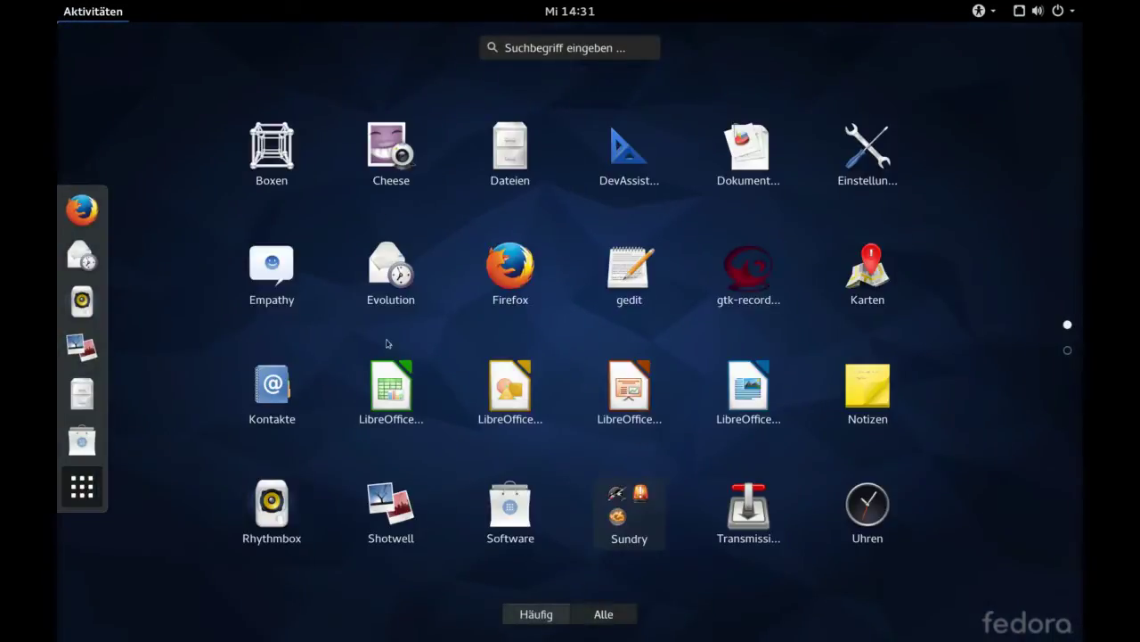
{"action": "left_click", "coordinate": [615, 177]}
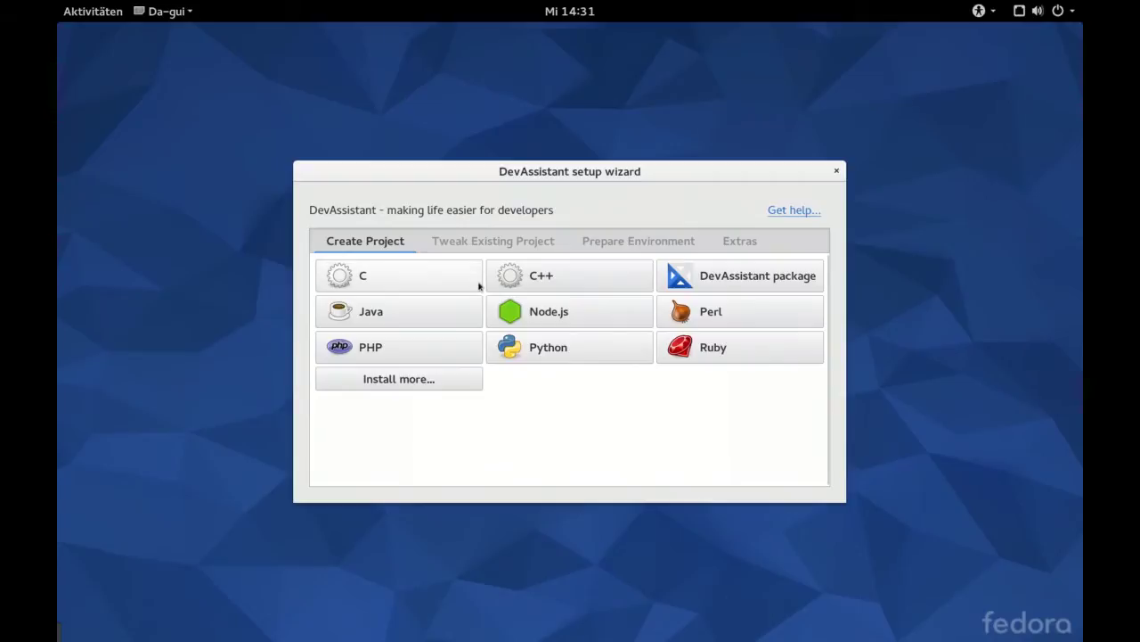
{"action": "left_click", "coordinate": [536, 358]}
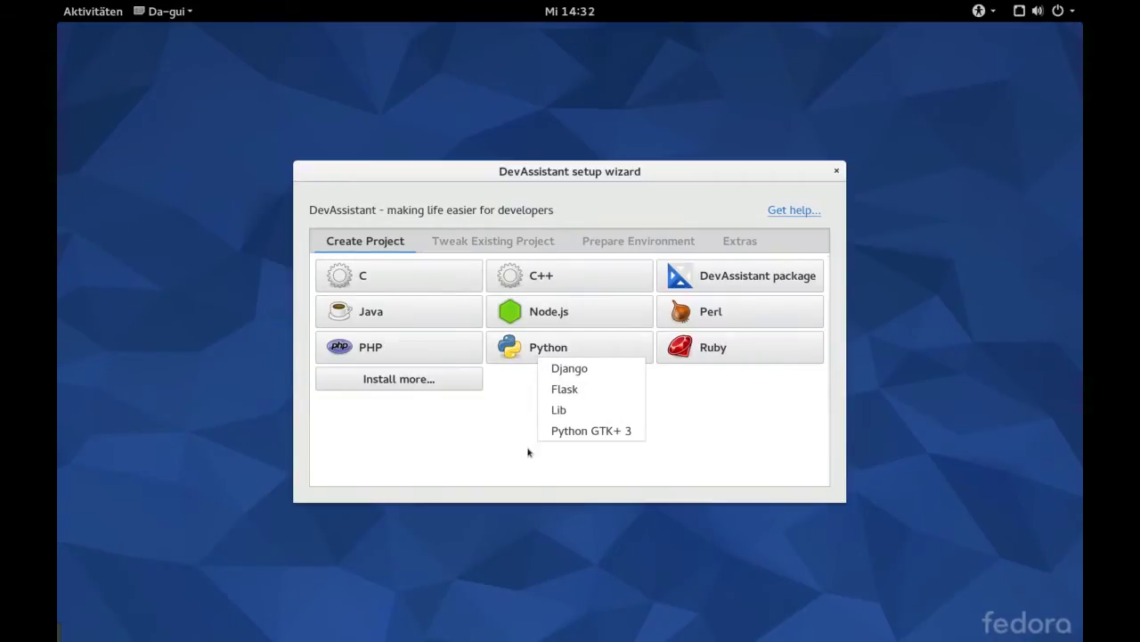
{"action": "left_click", "coordinate": [530, 357]}
Review the DevAssistant sections Tweak Existing Project, Prepare Environment and Extras, and close the wizard
{"action": "left_click", "coordinate": [526, 242]}
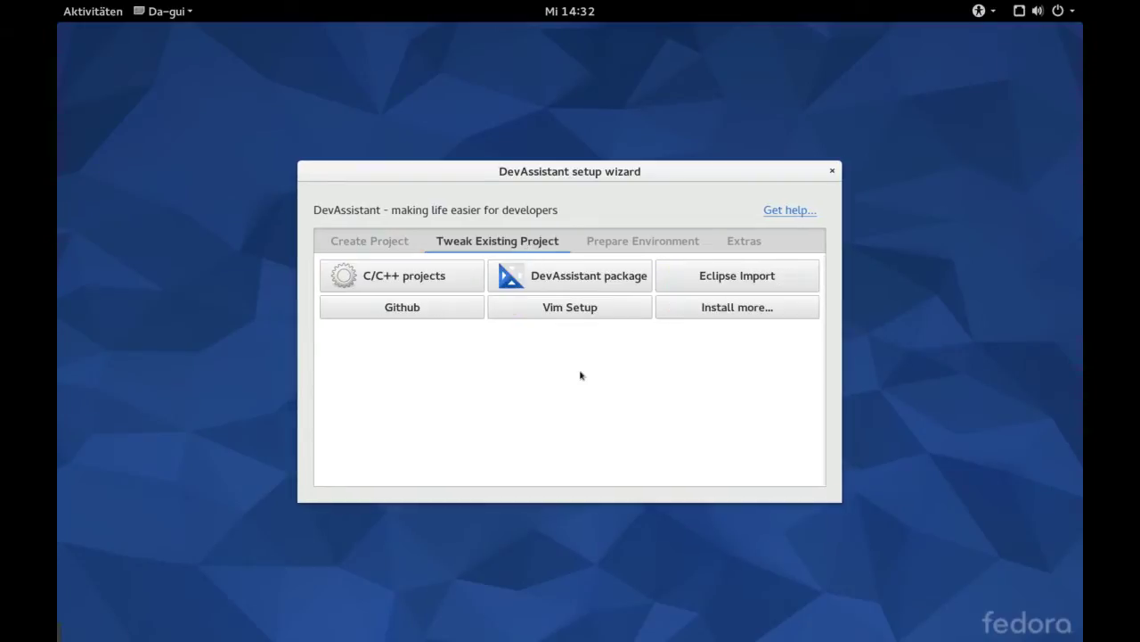
{"action": "left_click", "coordinate": [613, 245]}
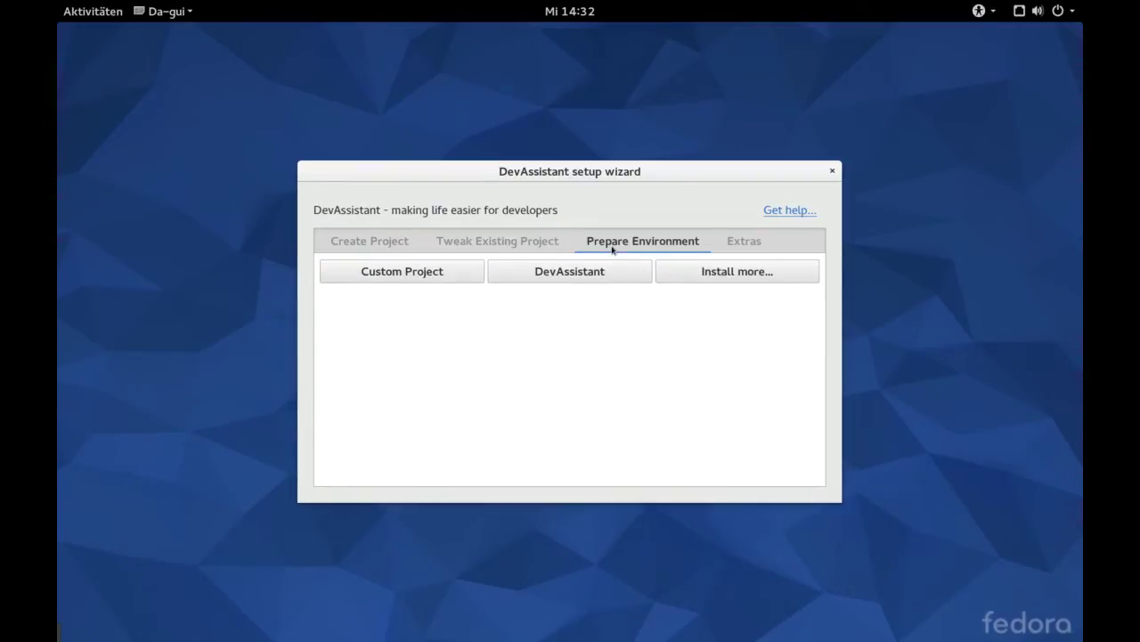
{"action": "left_click", "coordinate": [761, 242]}
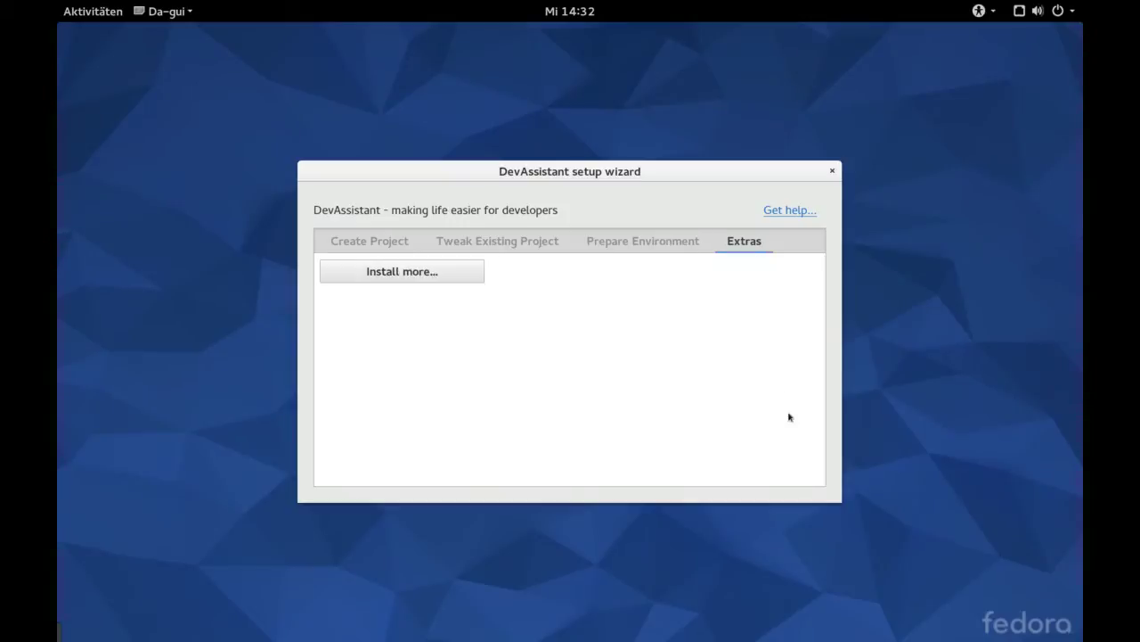
{"action": "left_click", "coordinate": [834, 171]}
Launch the system settings (Einstellungen), view the Benachrichtigungen page, and return to all settings
{"action": "mouse_move", "coordinate": [58, 2]}
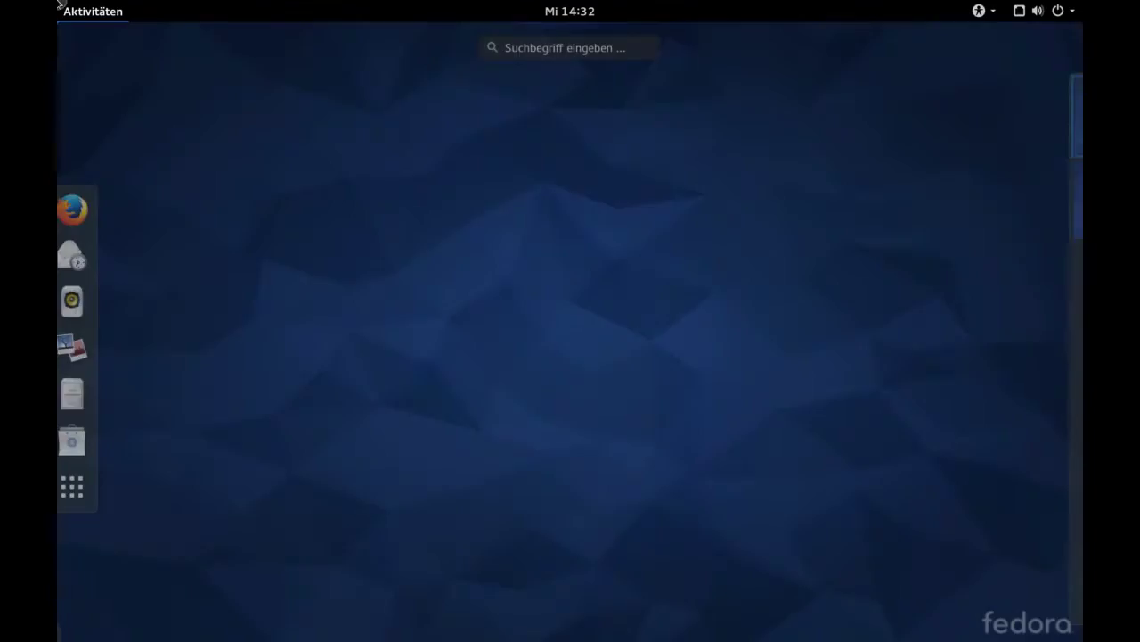
{"action": "left_click", "coordinate": [82, 486]}
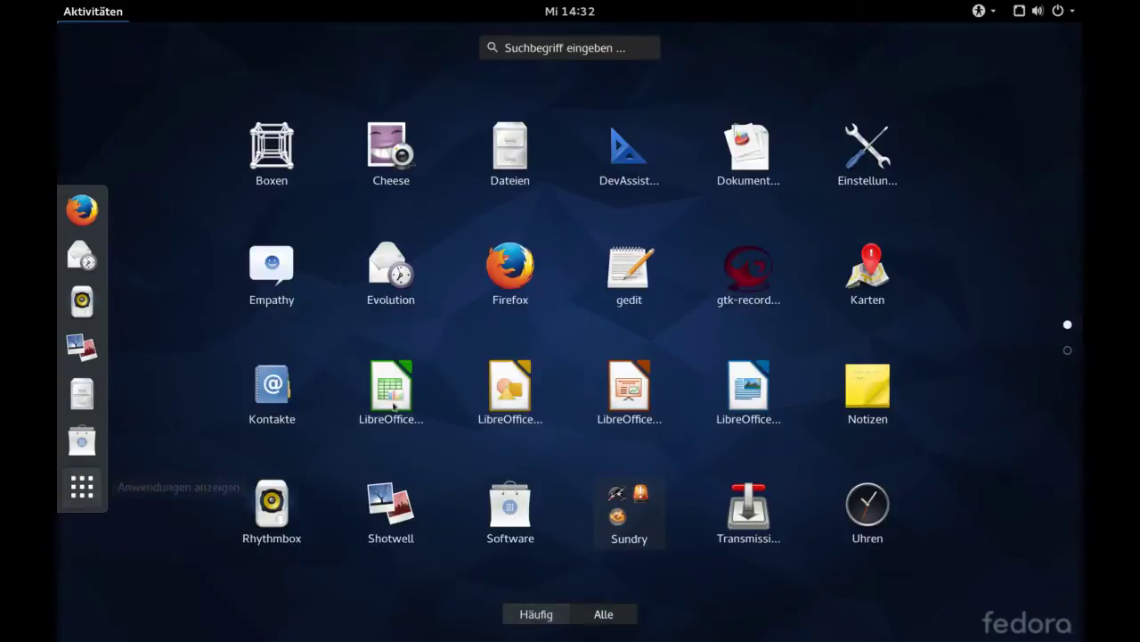
{"action": "left_click", "coordinate": [856, 162]}
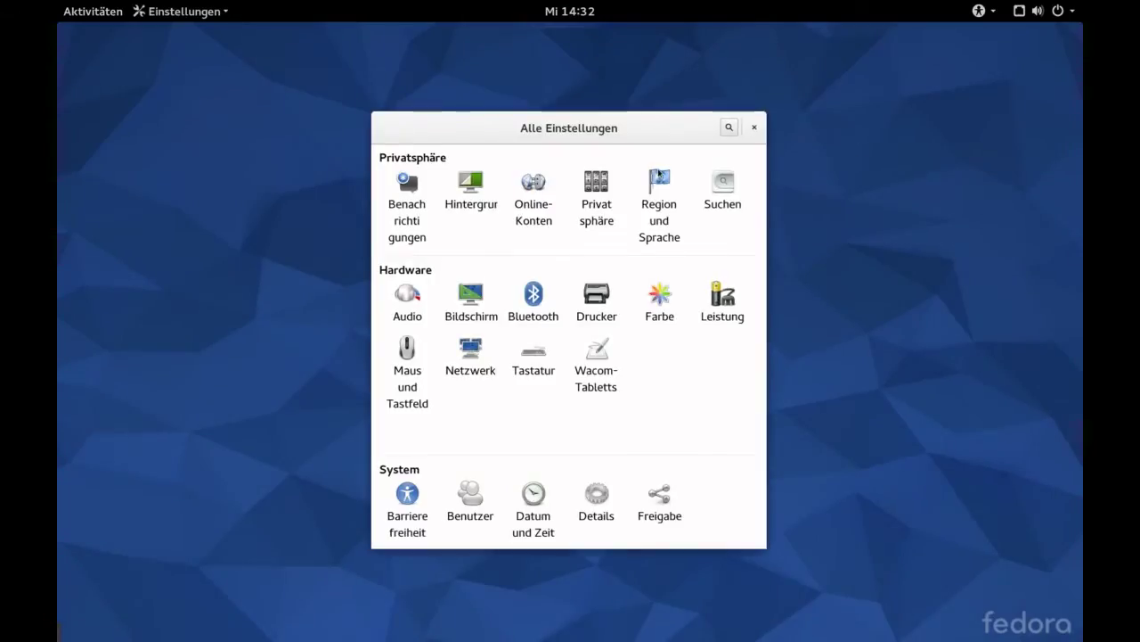
{"action": "left_click", "coordinate": [406, 220]}
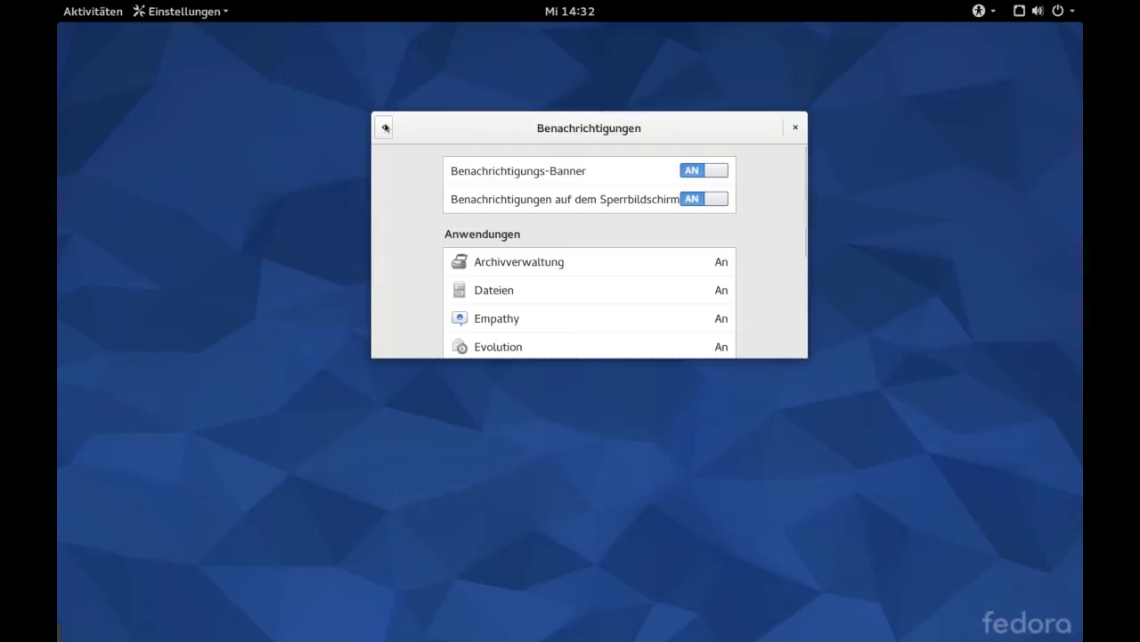
{"action": "left_click", "coordinate": [385, 128]}
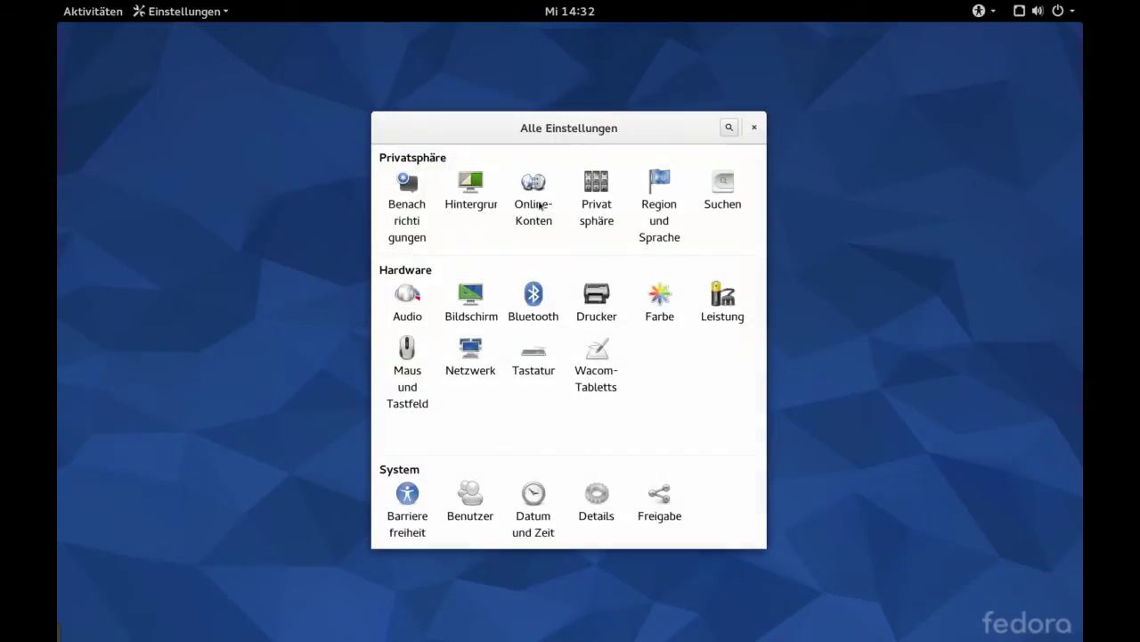
Examine the Privatsphäre and Leistung settings pages, returning to all settings after each
{"action": "left_click", "coordinate": [588, 210]}
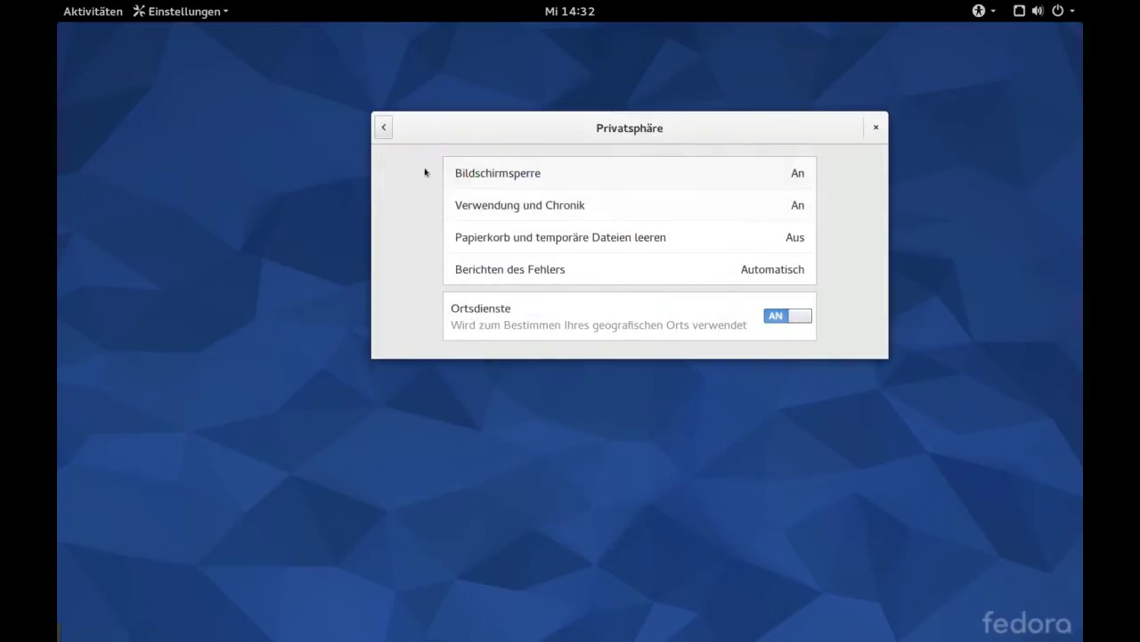
{"action": "left_click", "coordinate": [384, 129]}
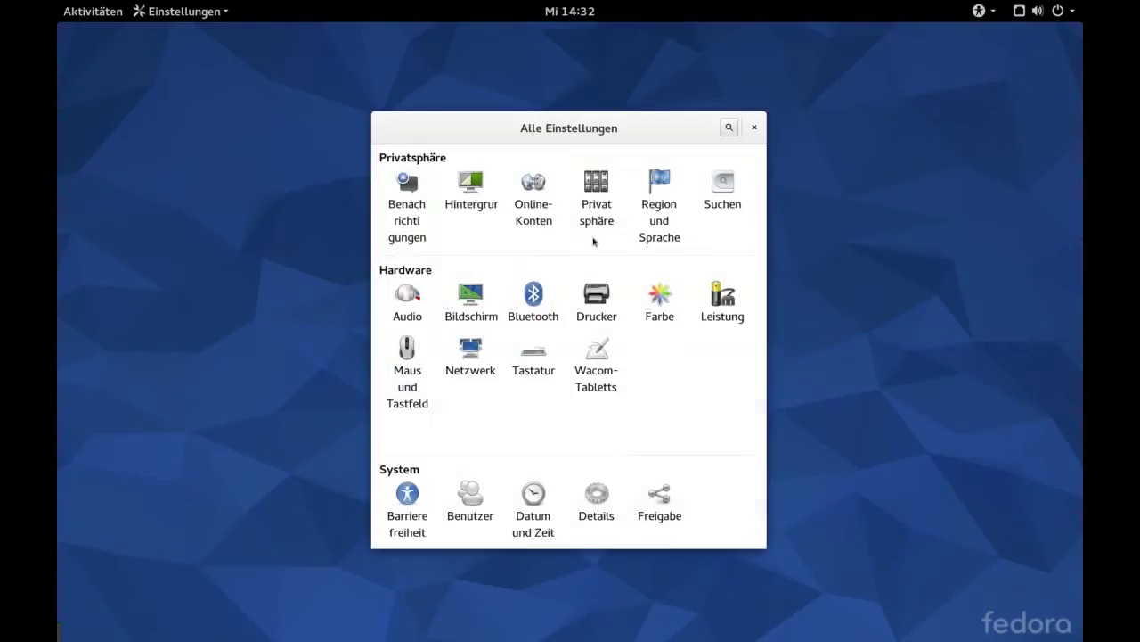
{"action": "left_click", "coordinate": [719, 312]}
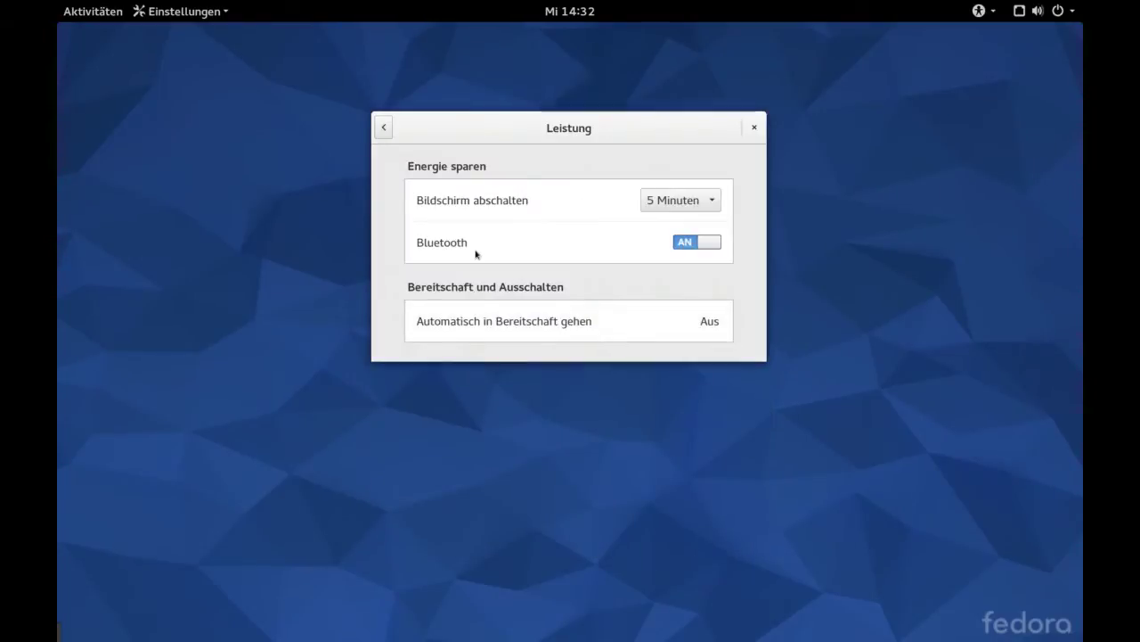
{"action": "left_click", "coordinate": [384, 129]}
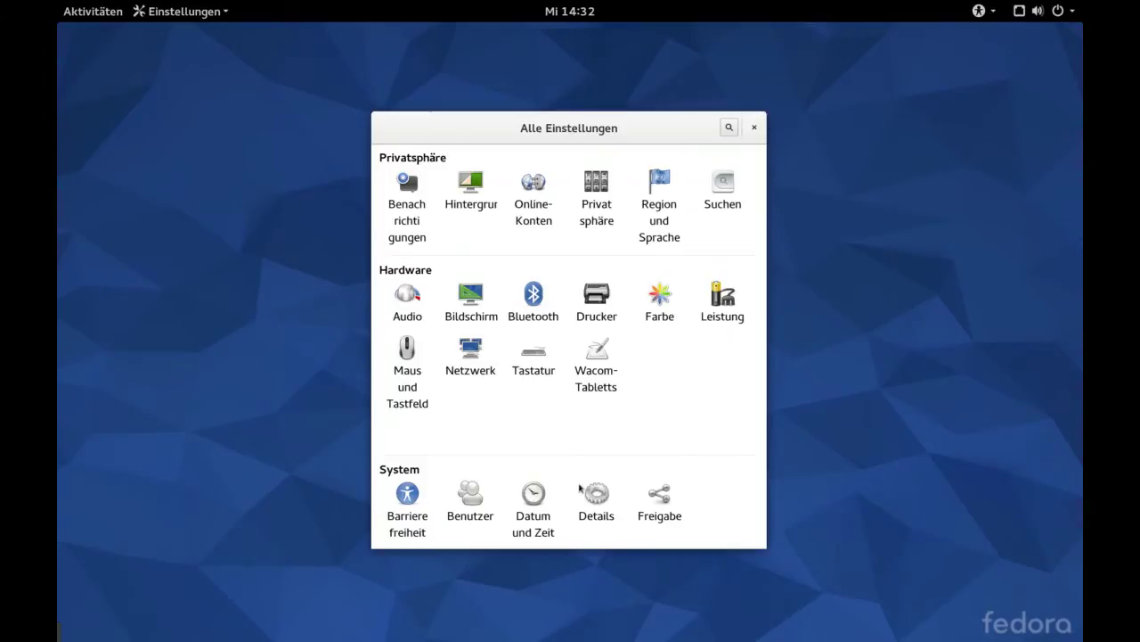
Examine the system overview under Details and close the settings window
{"action": "left_click", "coordinate": [597, 495]}
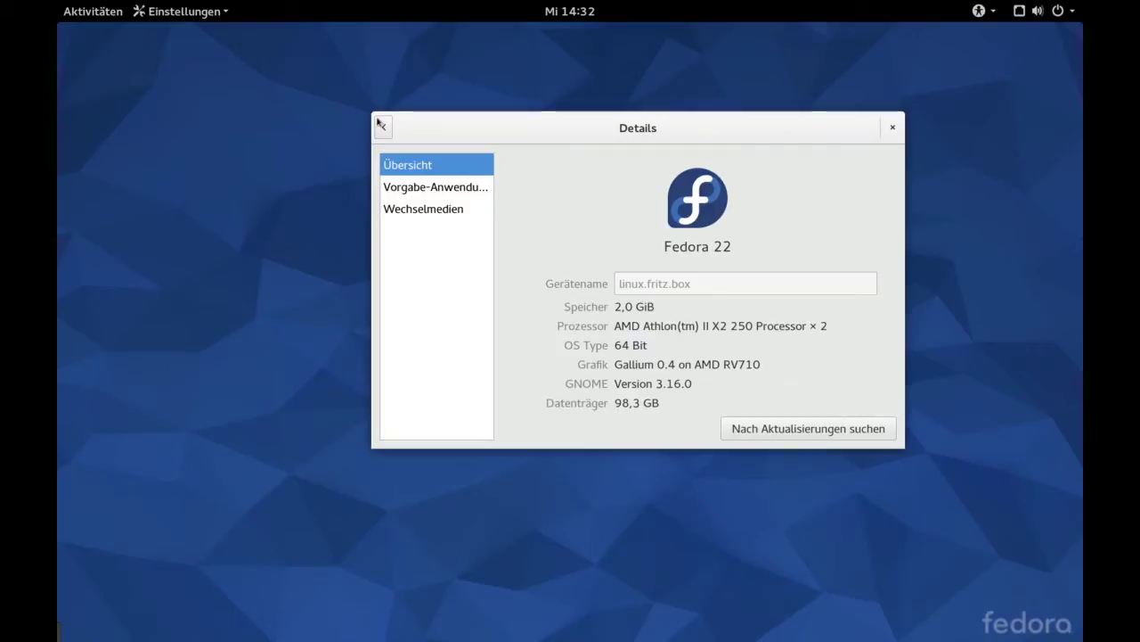
{"action": "left_click", "coordinate": [379, 126]}
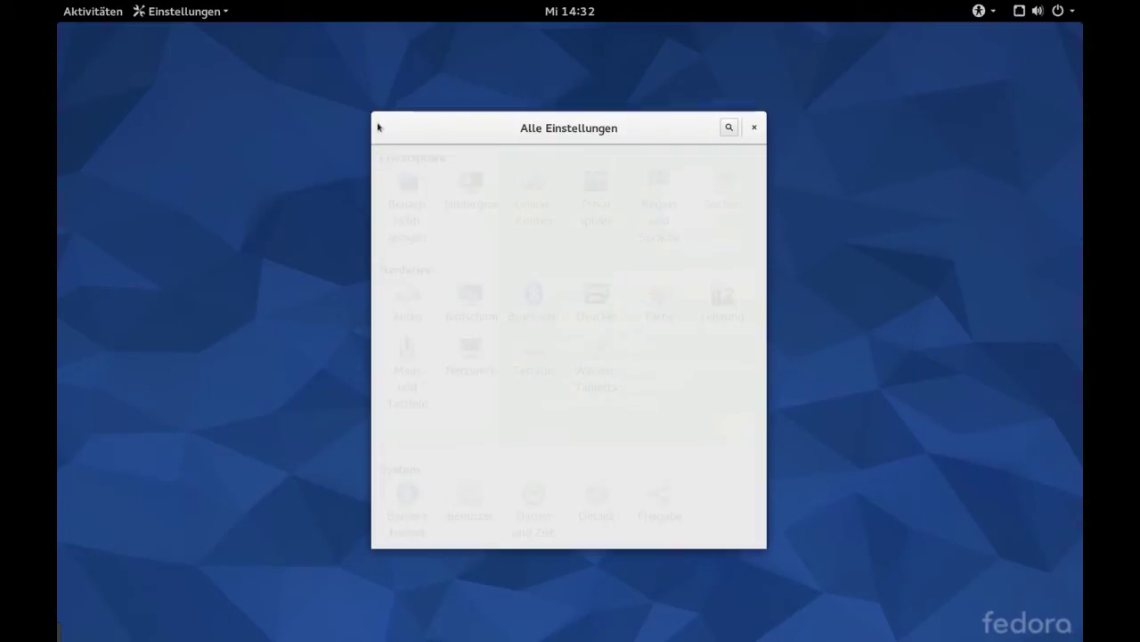
{"action": "left_click", "coordinate": [753, 127]}
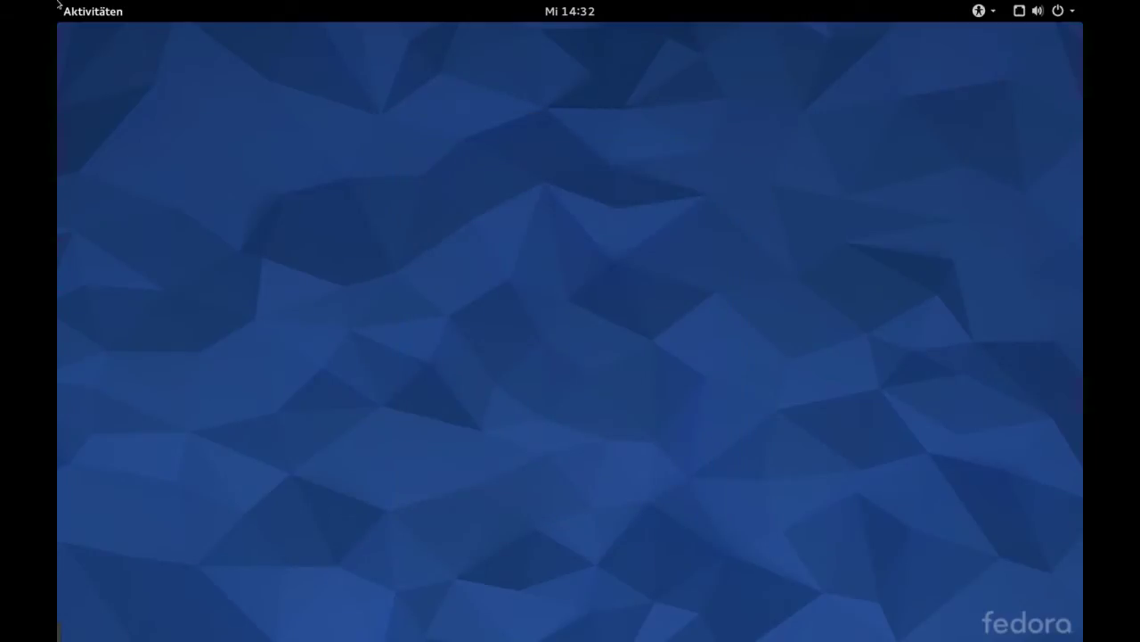
Launch Software and browse the overview of all applications from the featured application to the Kategorien section
{"action": "mouse_move", "coordinate": [57, 1]}
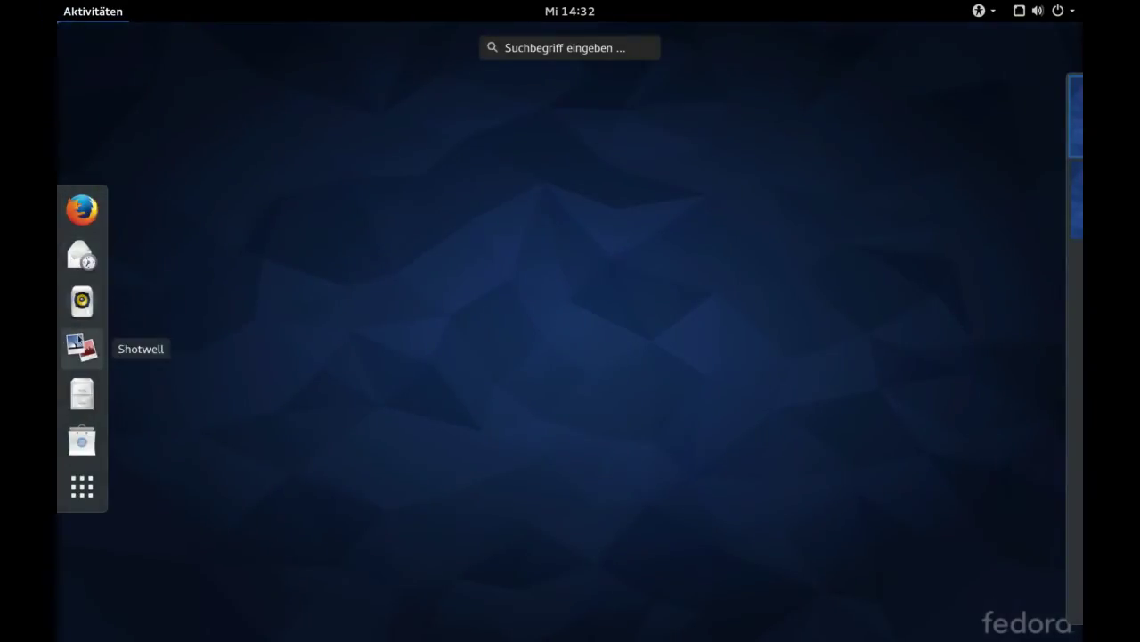
{"action": "left_click", "coordinate": [81, 440]}
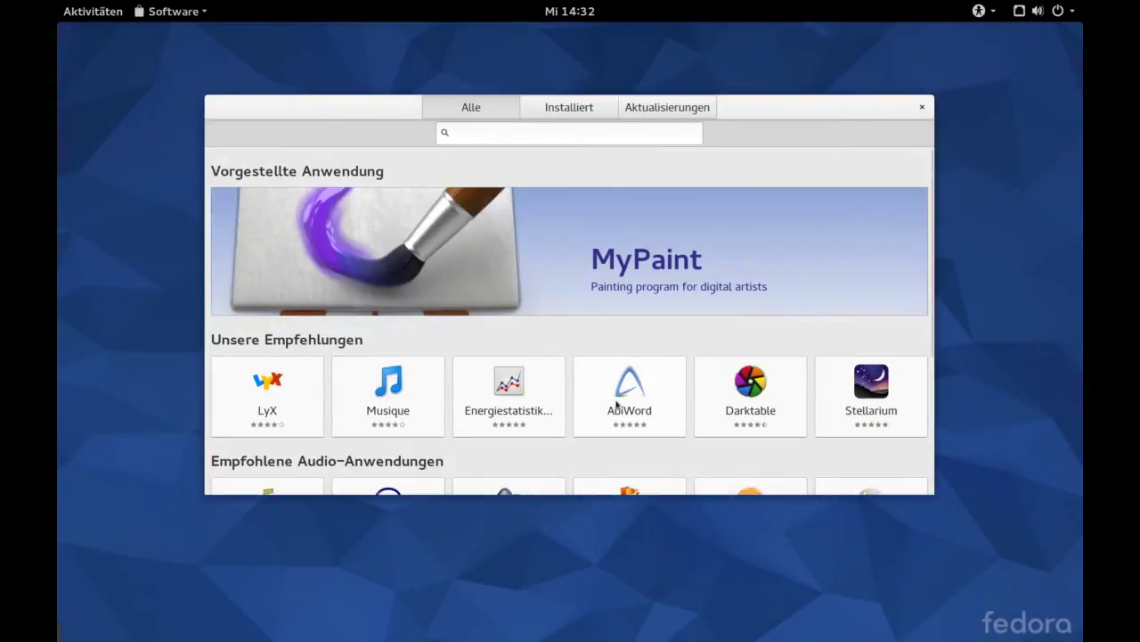
{"action": "scroll", "coordinate": [934, 241], "scroll_direction": "down", "scroll_amount": 3}
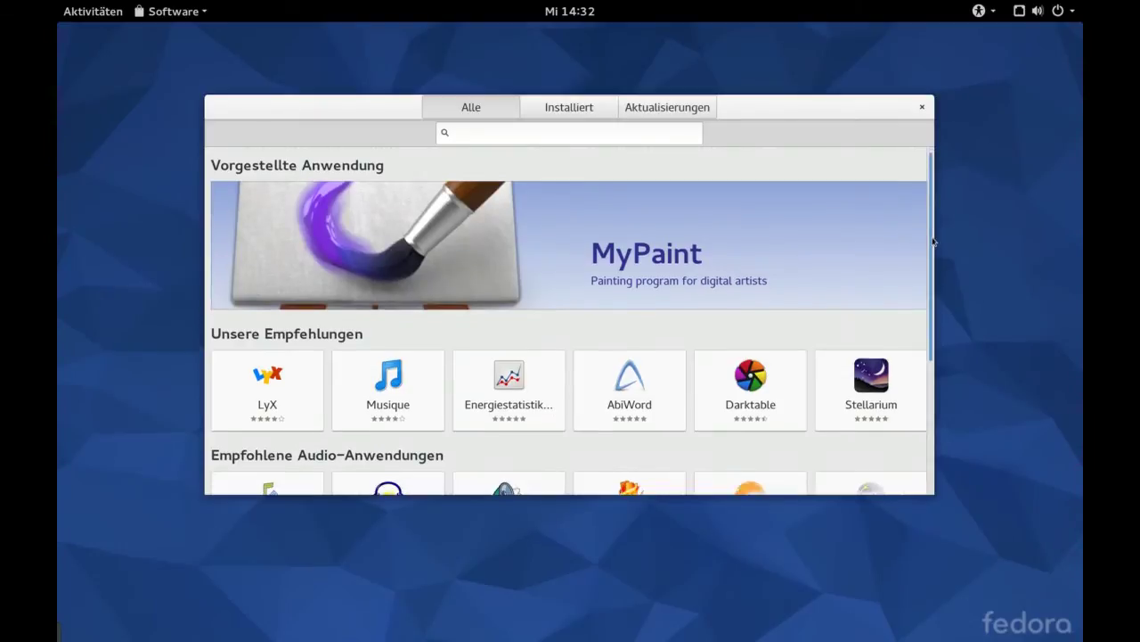
{"action": "left_click_drag", "start_coordinate": [935, 294], "coordinate": [942, 368]}
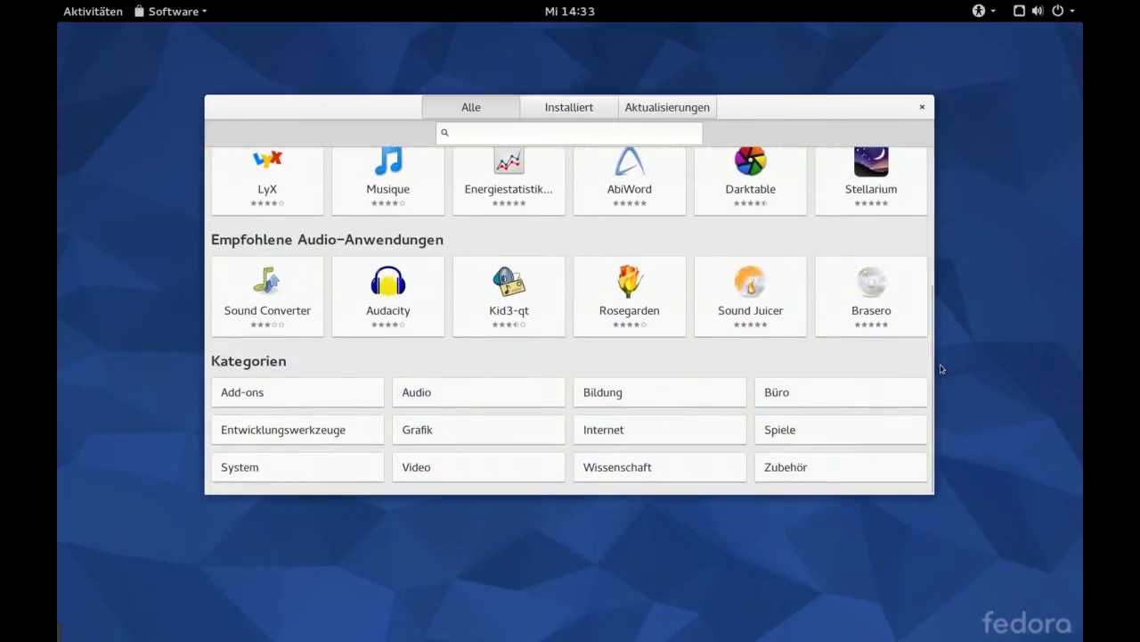
Review the Installiert and Aktualisierungen pages in Software and close the application
{"action": "left_click", "coordinate": [562, 108]}
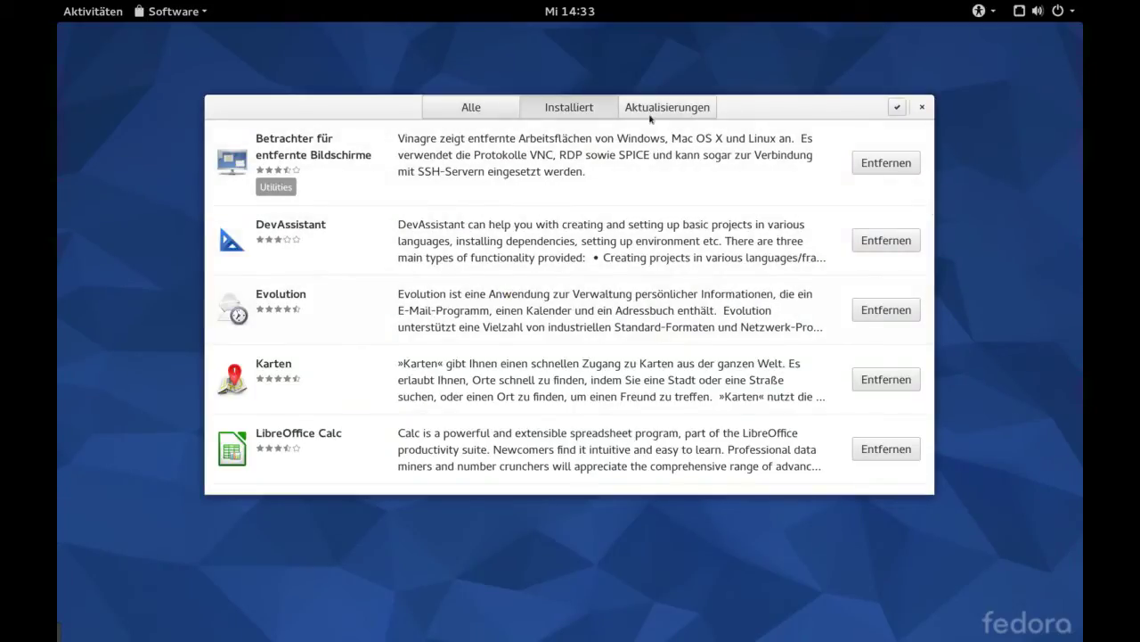
{"action": "left_click", "coordinate": [653, 113]}
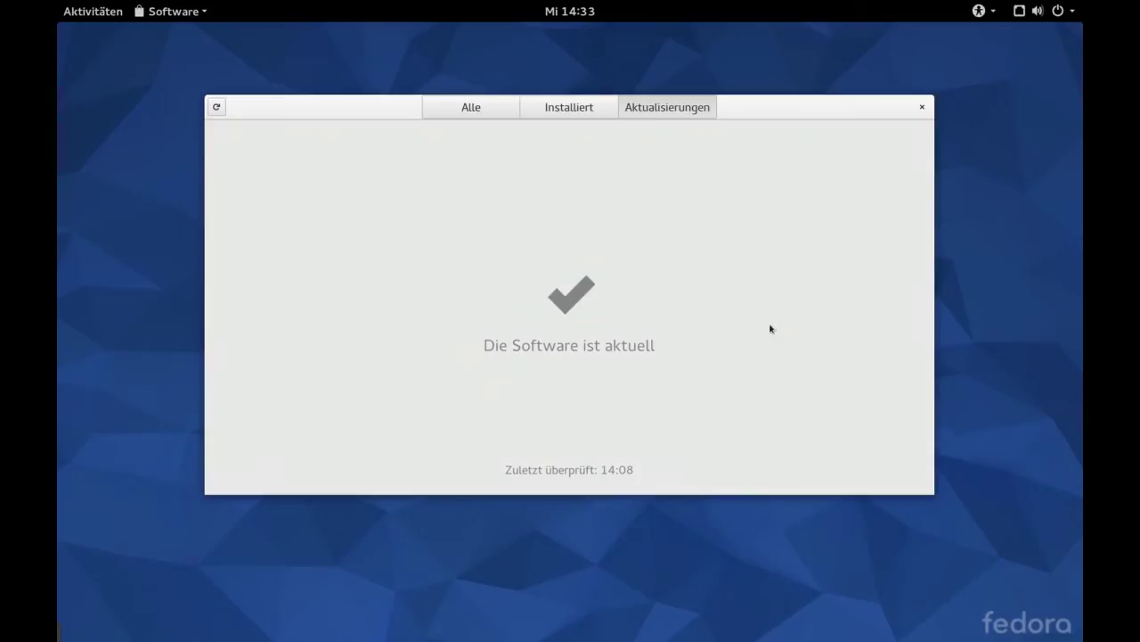
{"action": "left_click", "coordinate": [922, 107]}
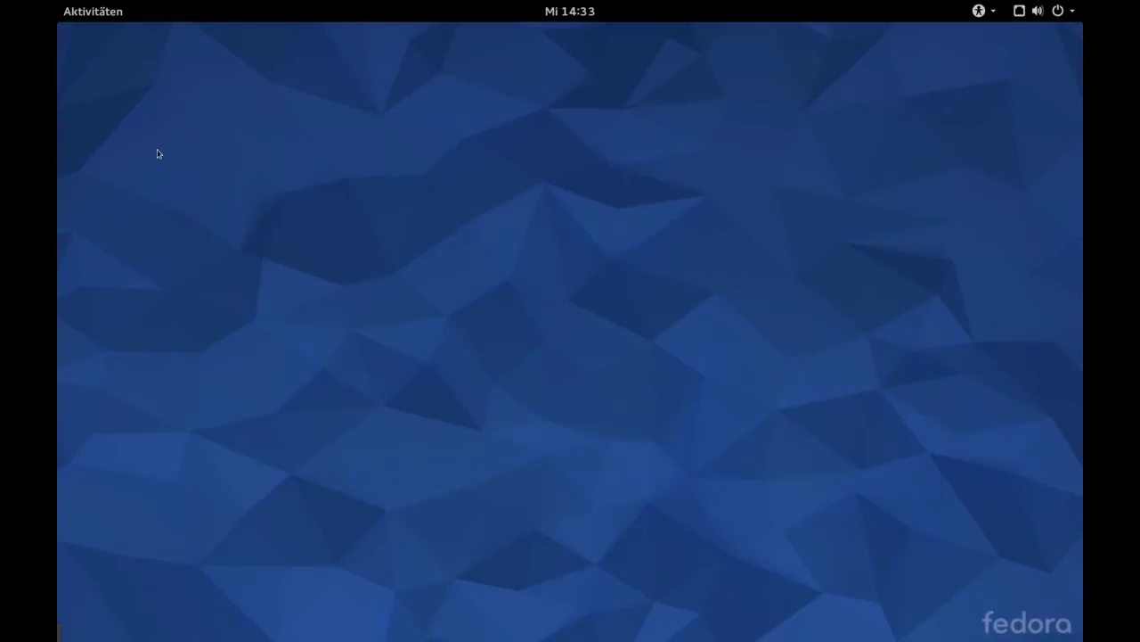
Launch Firefox from the application overview, examine its start page and main menu, and close the browser
{"action": "mouse_move", "coordinate": [59, 3]}
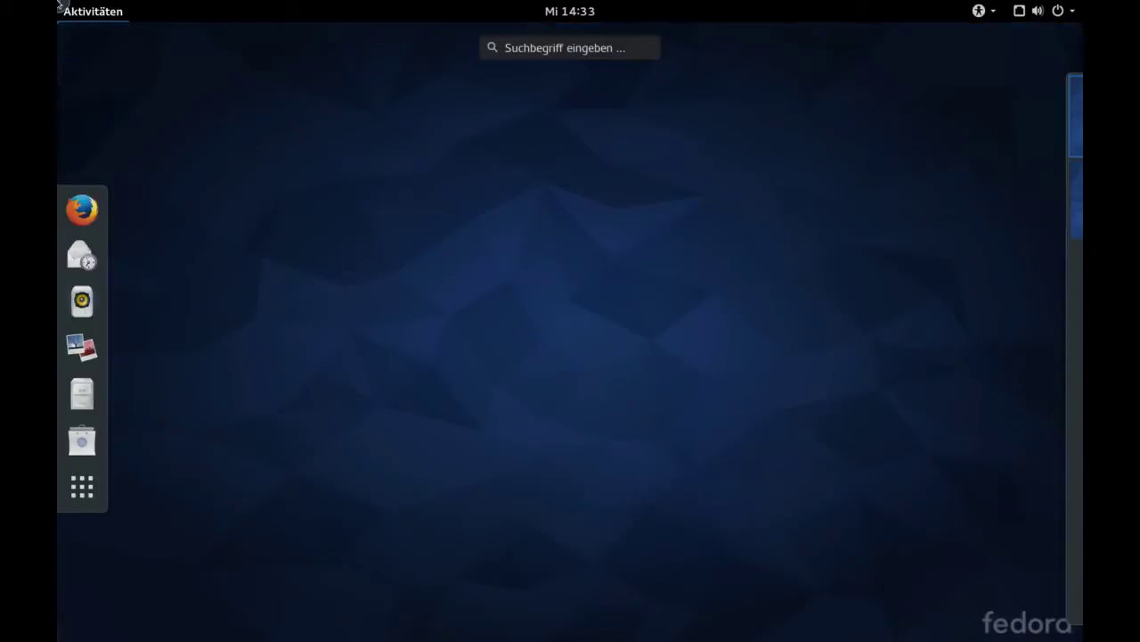
{"action": "left_click", "coordinate": [67, 495]}
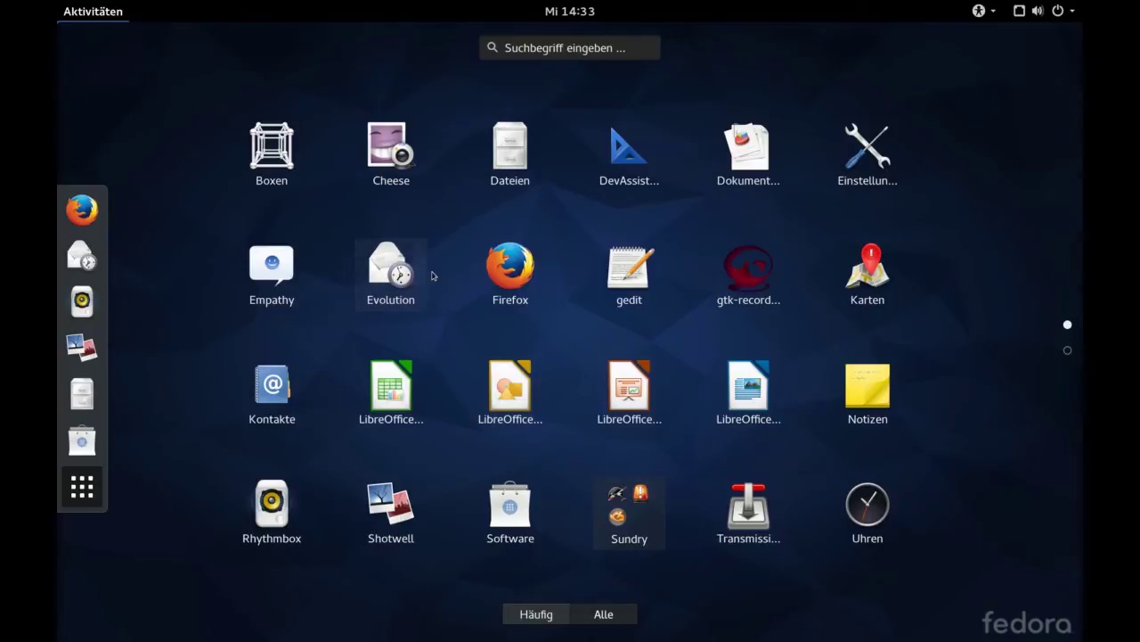
{"action": "left_click", "coordinate": [489, 271]}
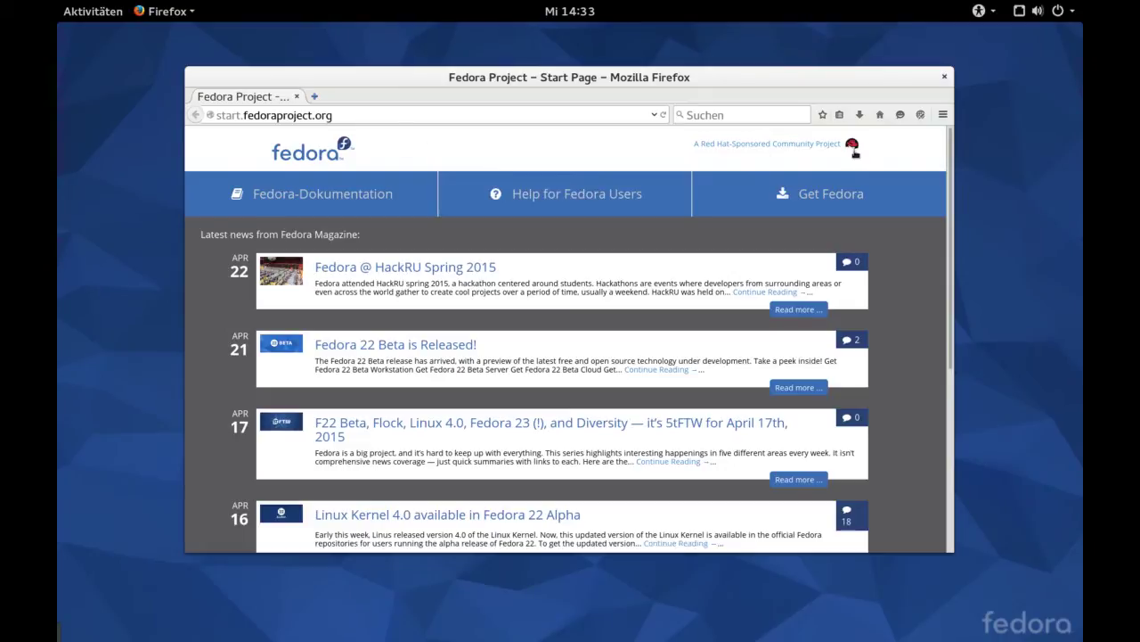
{"action": "left_click", "coordinate": [943, 115]}
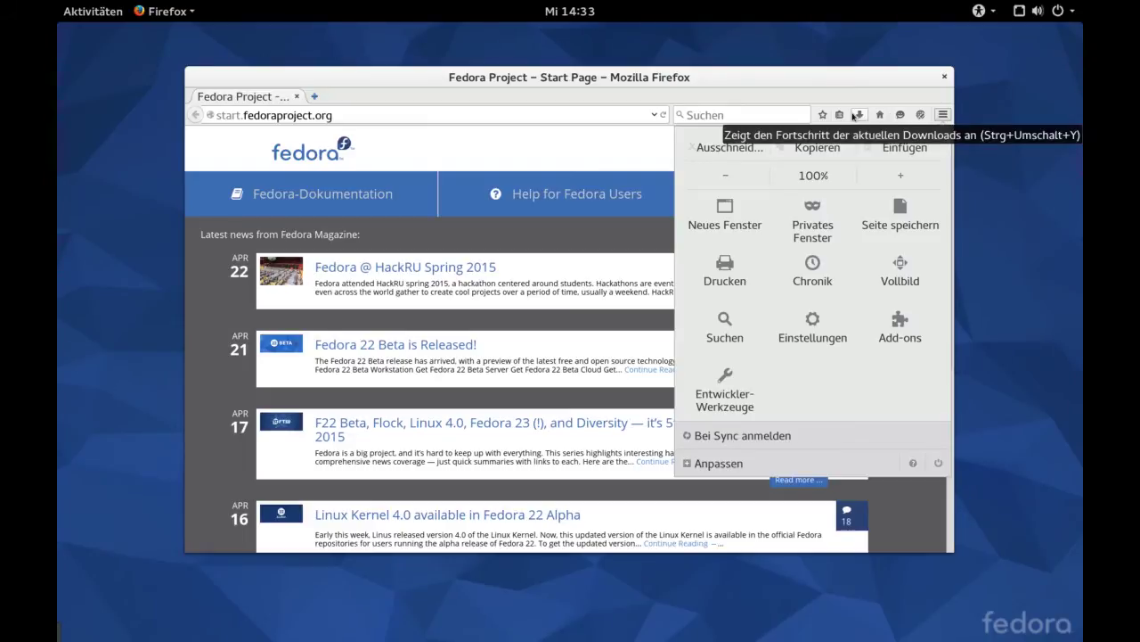
{"action": "left_click", "coordinate": [850, 75]}
{"action": "left_click", "coordinate": [943, 79]}
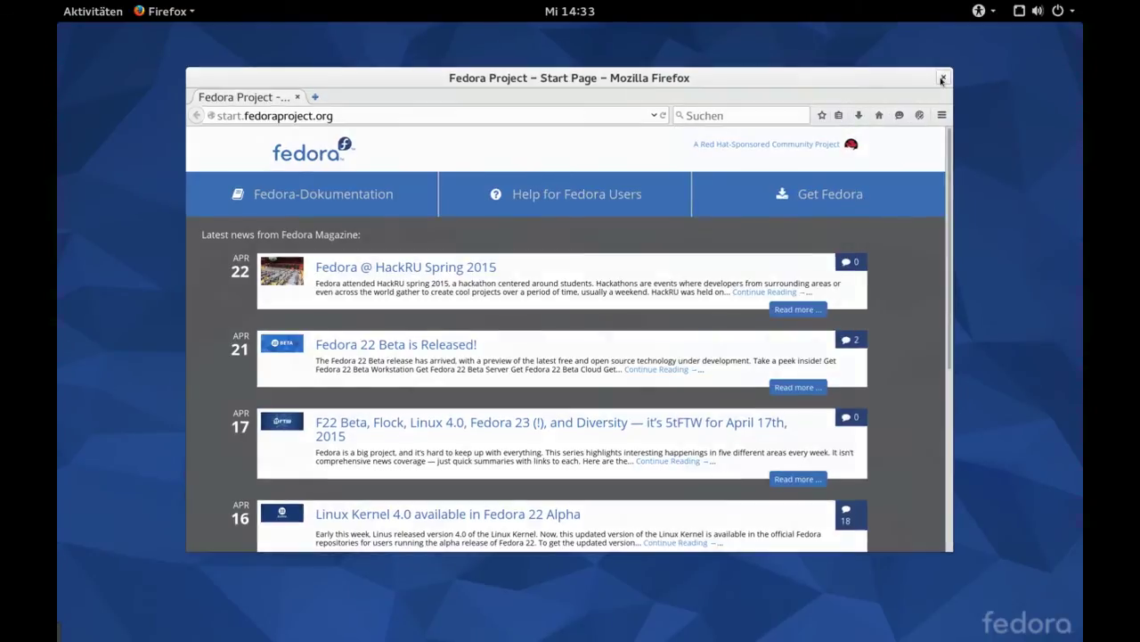
Launch Karten from the application overview and preview the satellite map layer before returning to the street map
{"action": "mouse_move", "coordinate": [57, 0]}
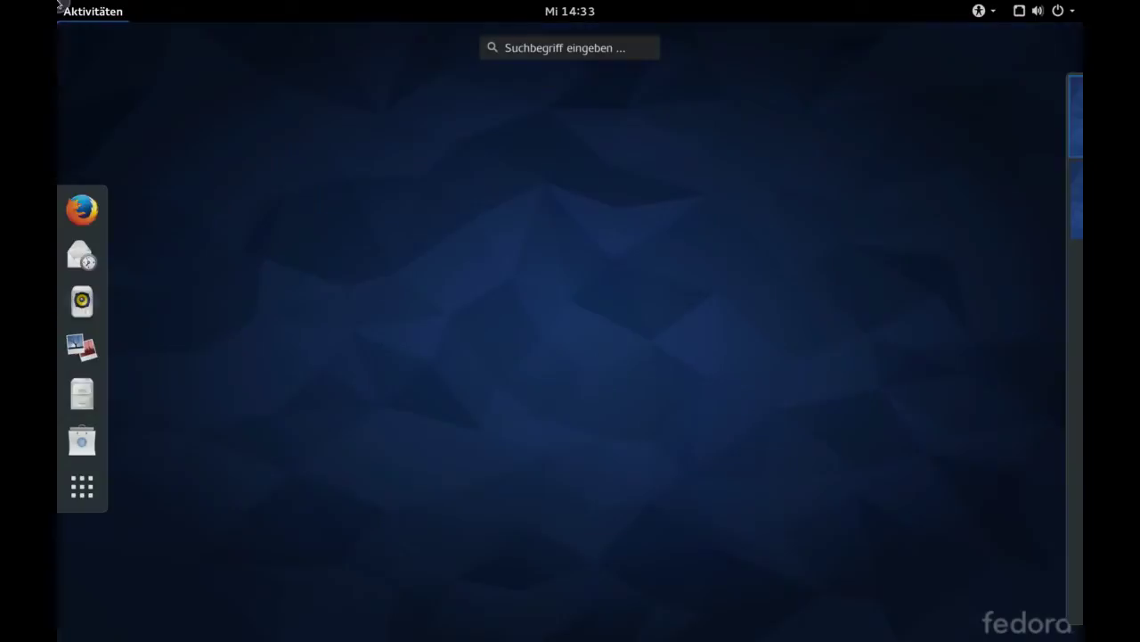
{"action": "left_click", "coordinate": [82, 485]}
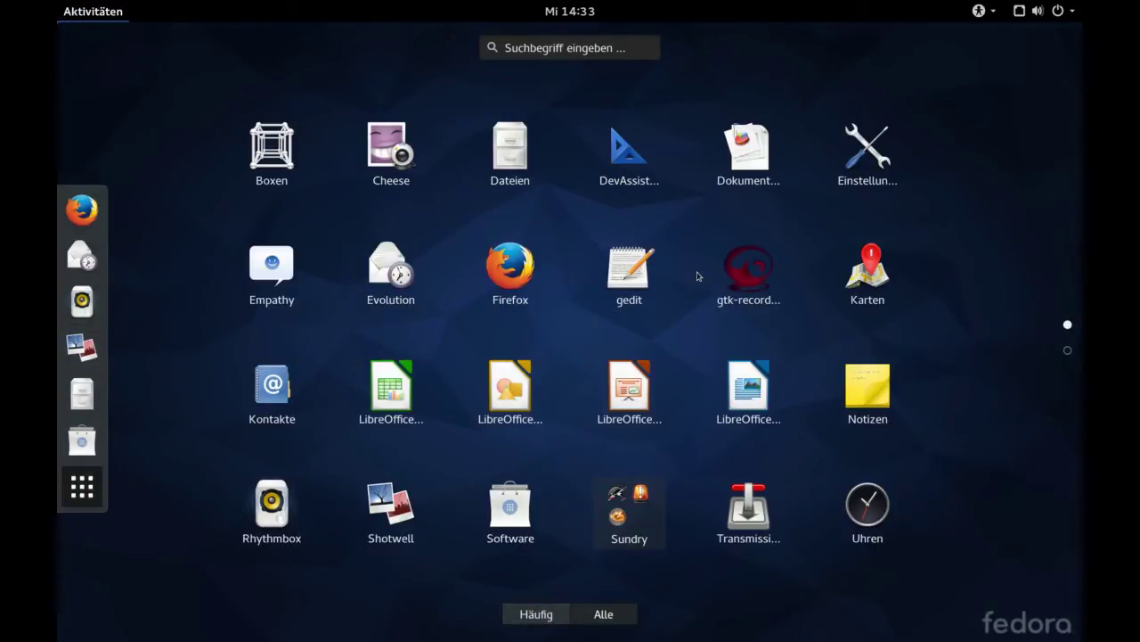
{"action": "left_click", "coordinate": [860, 269]}
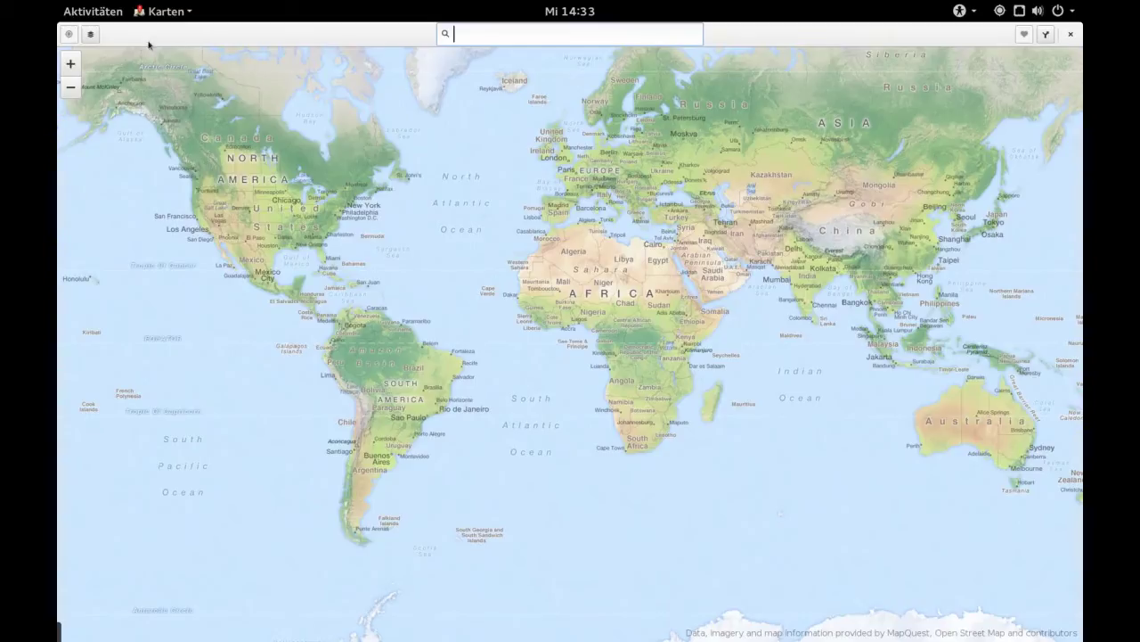
{"action": "left_click", "coordinate": [89, 35]}
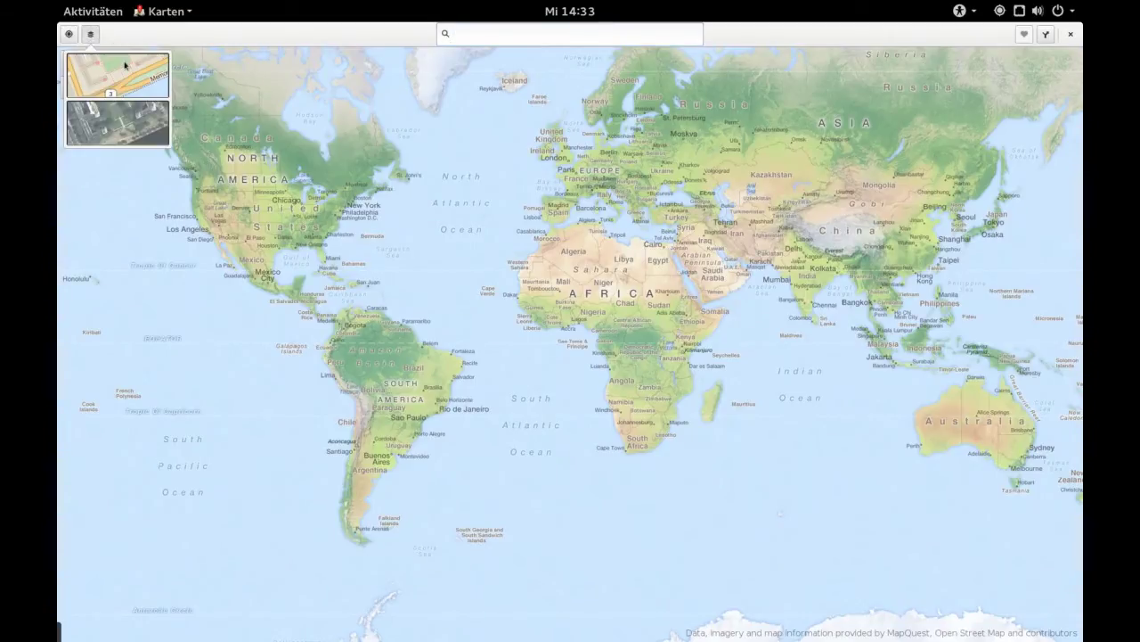
{"action": "left_click", "coordinate": [118, 123]}
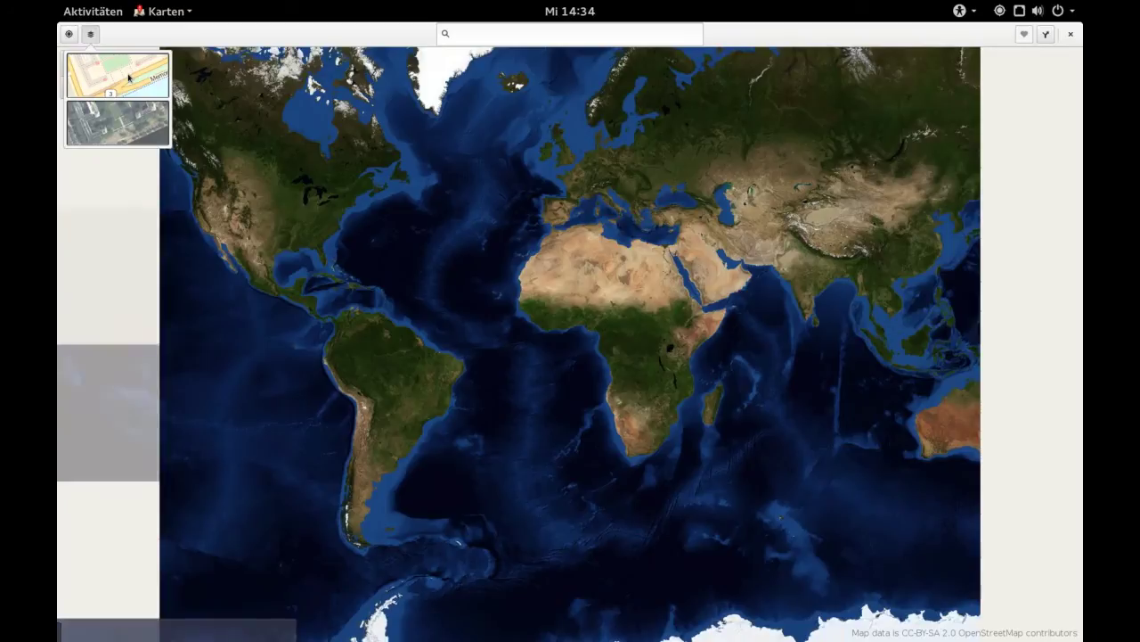
{"action": "left_click", "coordinate": [129, 77]}
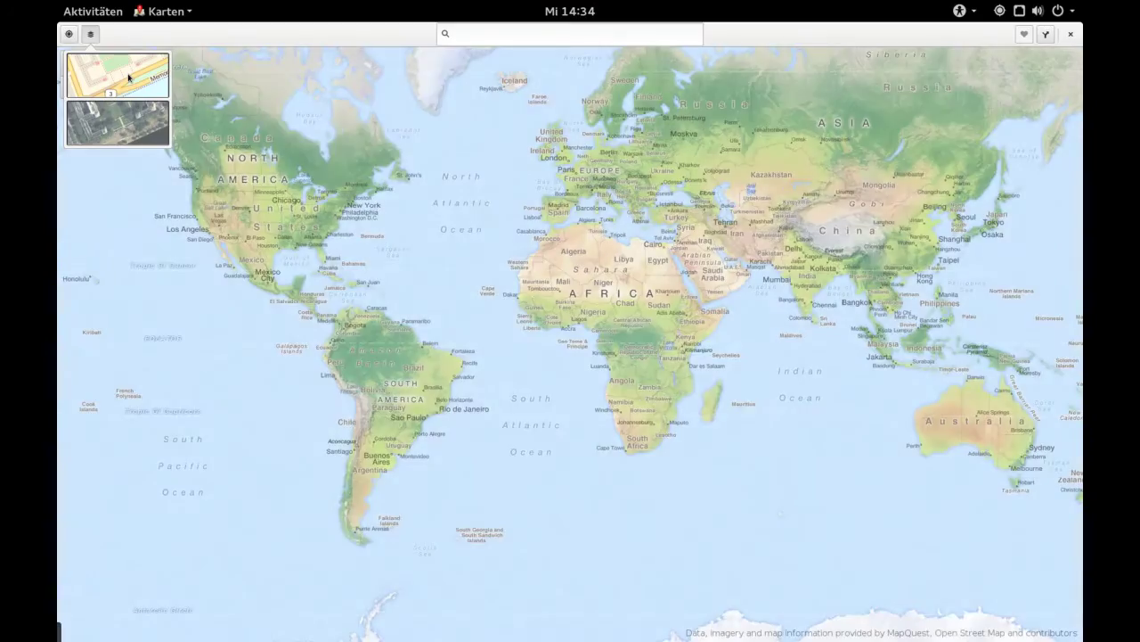
{"action": "left_click", "coordinate": [122, 32]}
View the Karten version information and the route planner, and close the application
{"action": "left_click", "coordinate": [165, 10]}
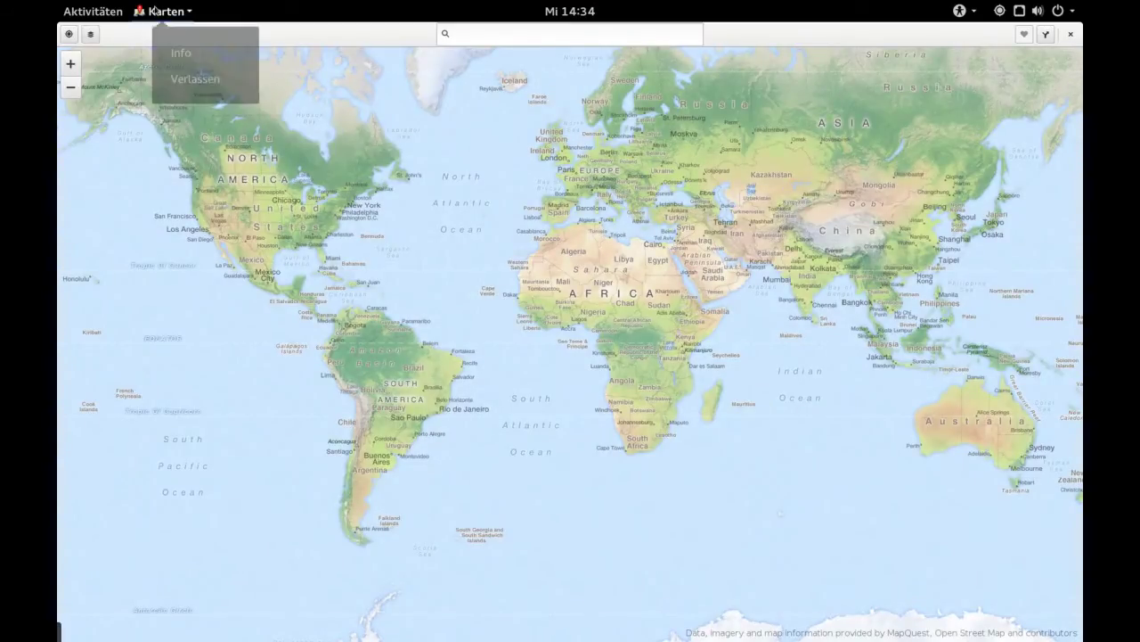
{"action": "left_click", "coordinate": [182, 57]}
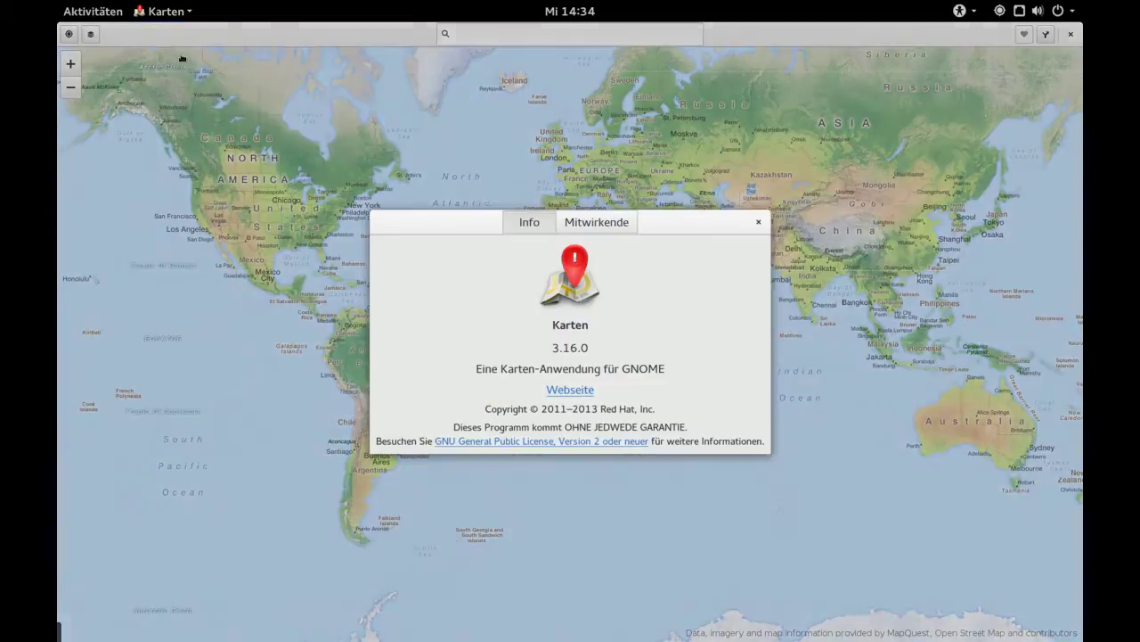
{"action": "left_click", "coordinate": [760, 224]}
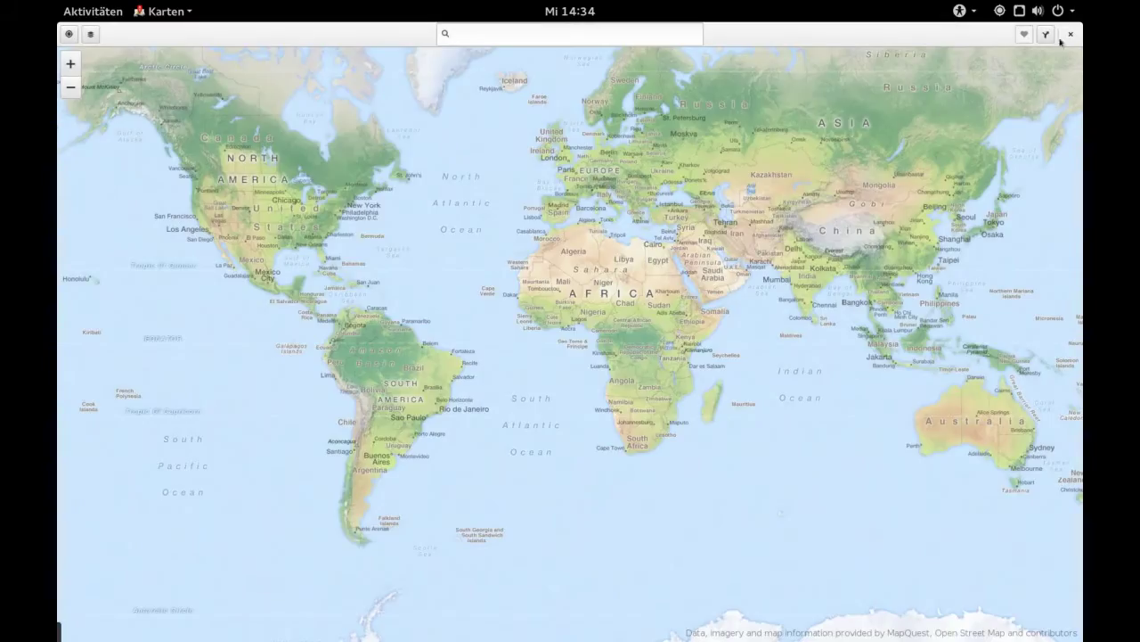
{"action": "left_click", "coordinate": [1047, 34]}
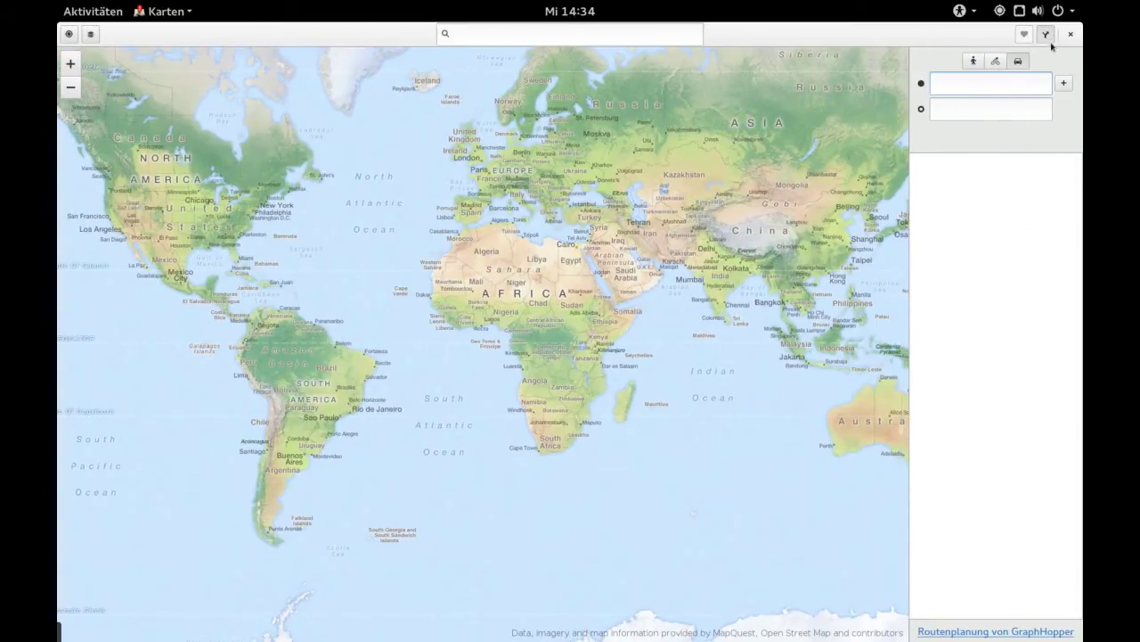
{"action": "left_click", "coordinate": [1071, 35]}
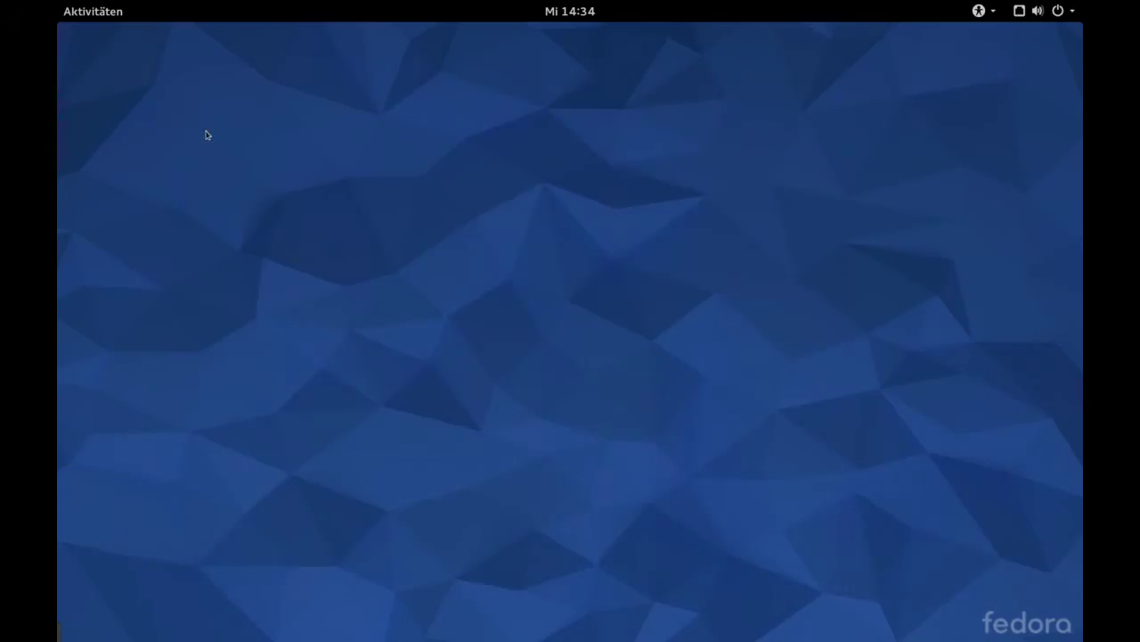
Launch LibreOffice Writer from the application overview, view the About LibreOffice information, and exit Writer
{"action": "mouse_move", "coordinate": [59, 4]}
{"action": "left_click", "coordinate": [81, 485]}
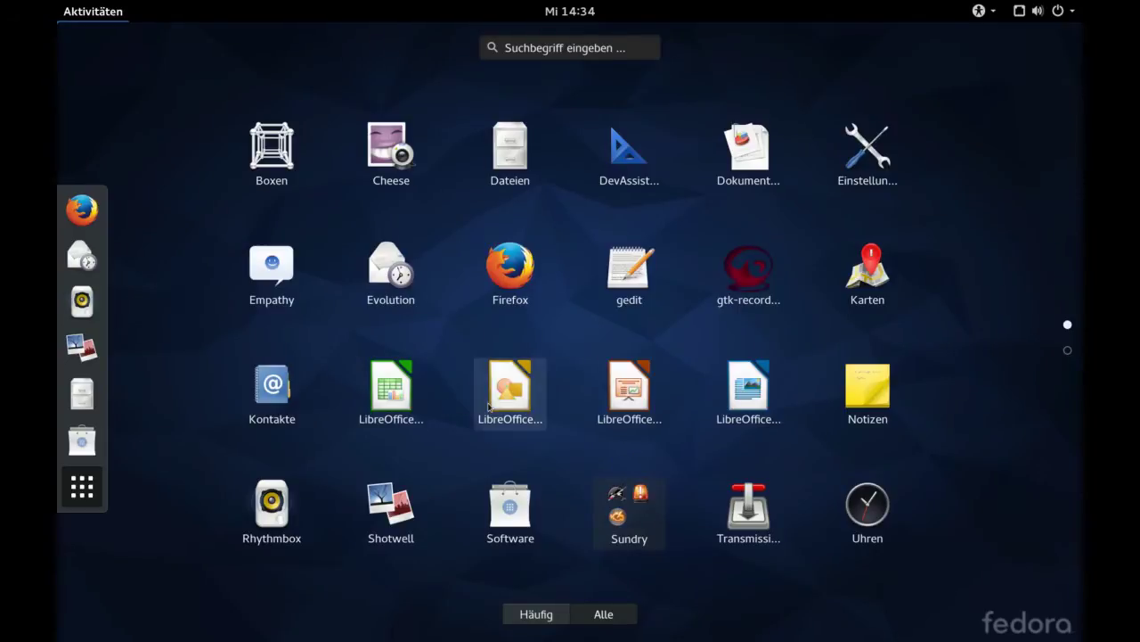
{"action": "left_click", "coordinate": [745, 398]}
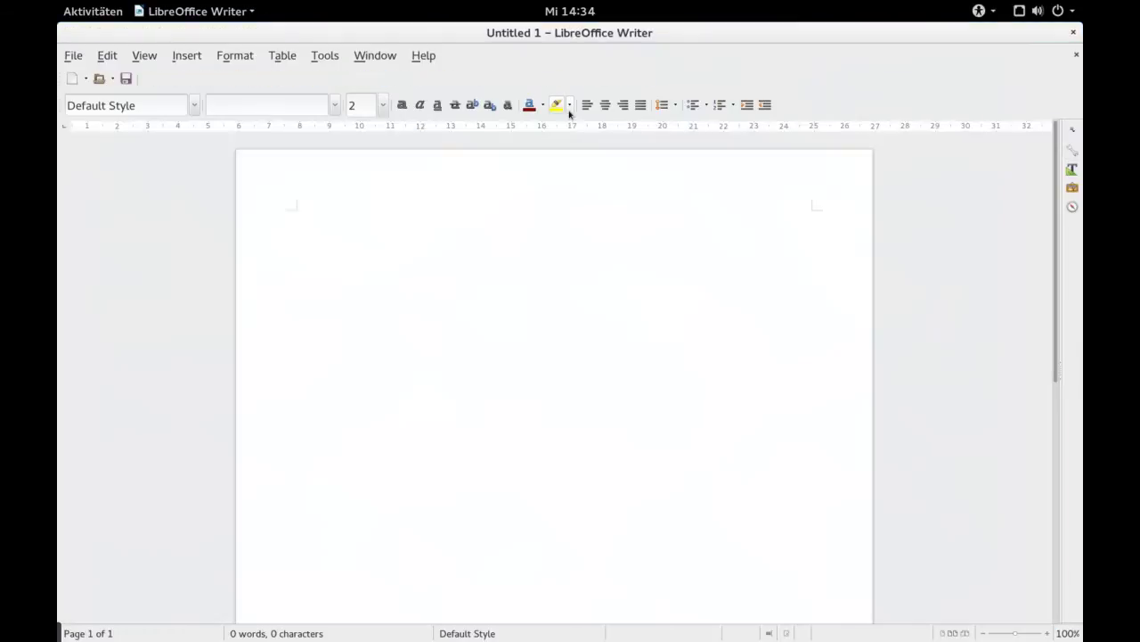
{"action": "left_click", "coordinate": [426, 56]}
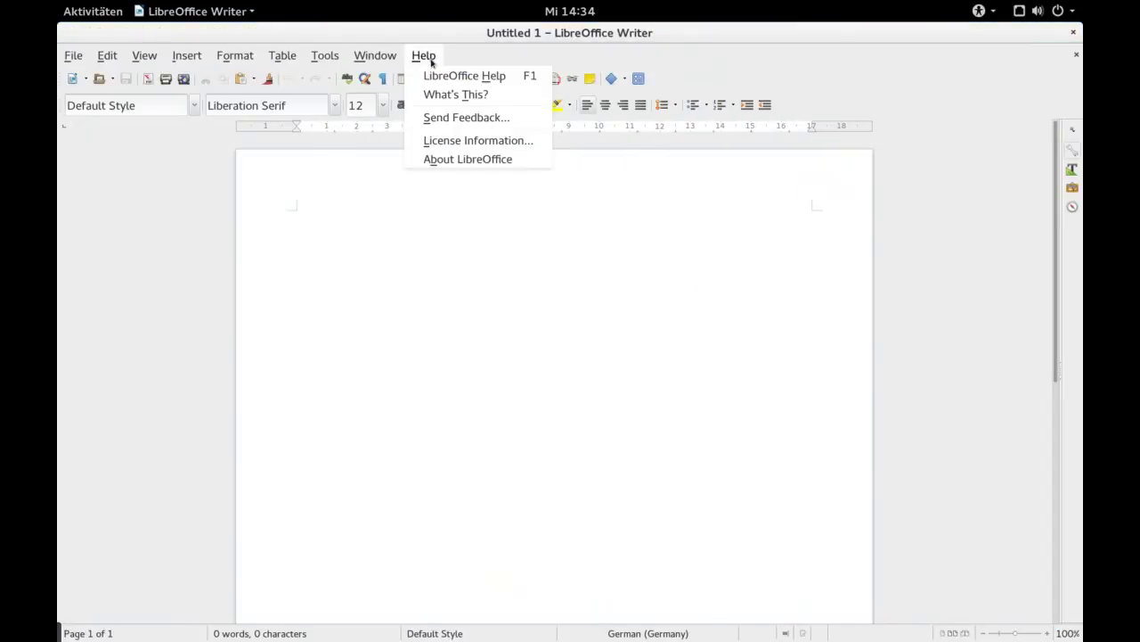
{"action": "left_click", "coordinate": [452, 160]}
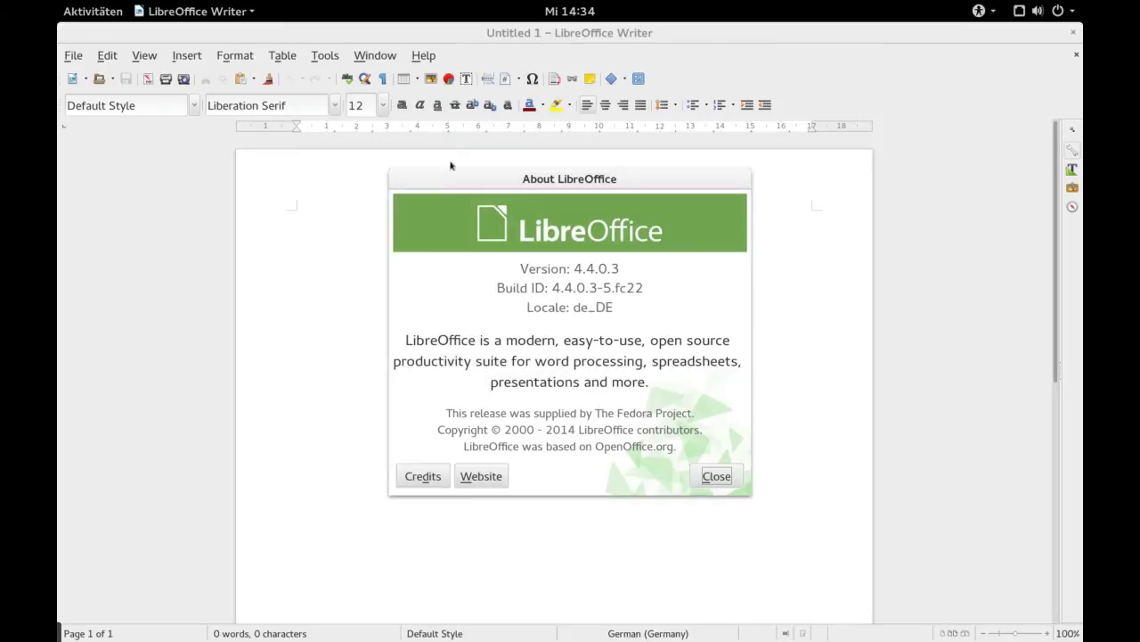
{"action": "left_click", "coordinate": [717, 475]}
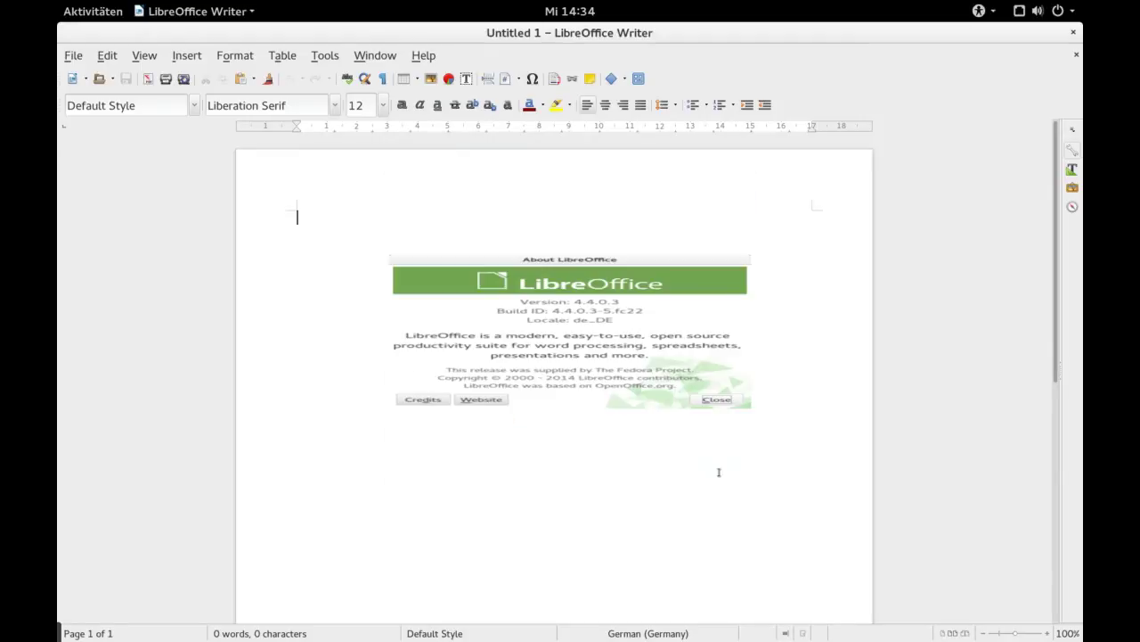
{"action": "left_click", "coordinate": [73, 54]}
{"action": "left_click", "coordinate": [92, 507]}
Examine the contents of the Sundry folder in the application overview and close the folder
{"action": "mouse_move", "coordinate": [58, 22]}
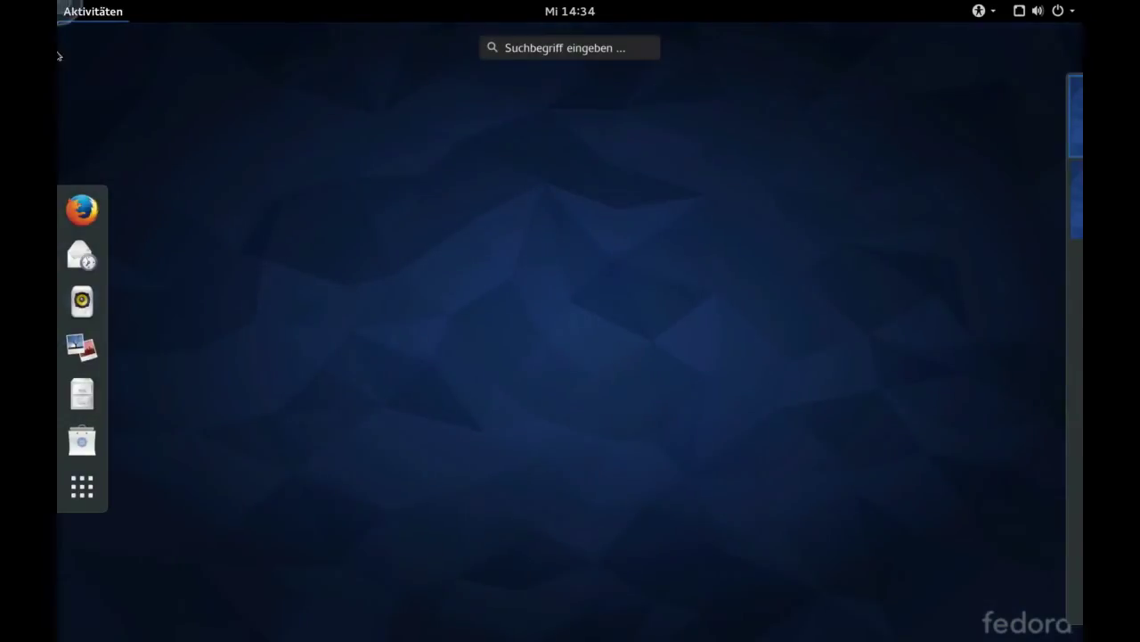
{"action": "left_click", "coordinate": [72, 493]}
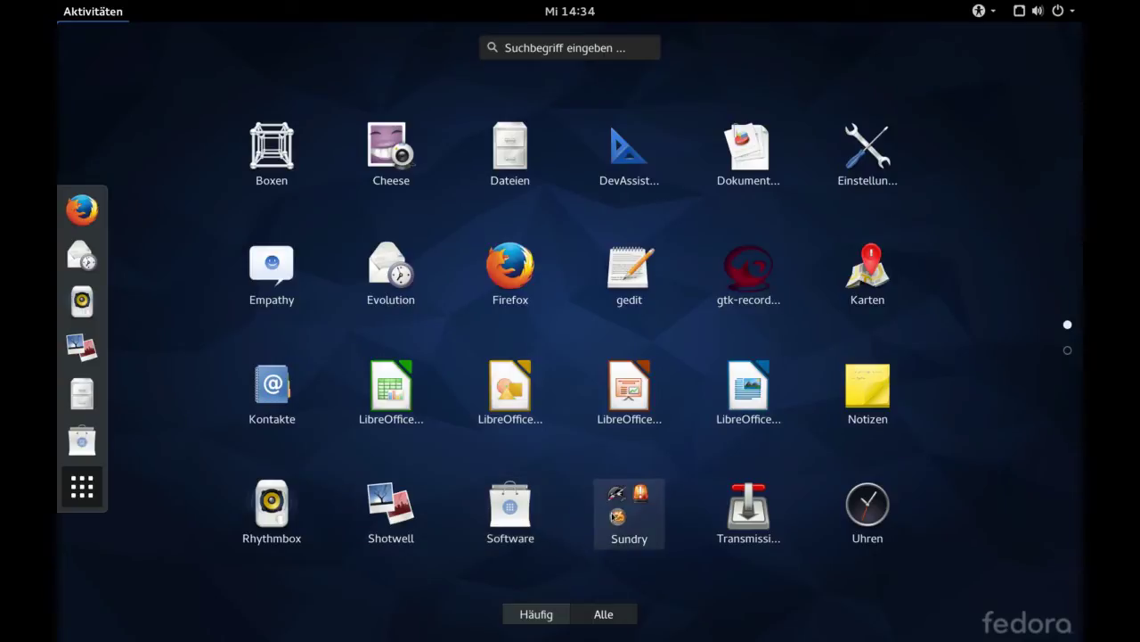
{"action": "left_click", "coordinate": [615, 517]}
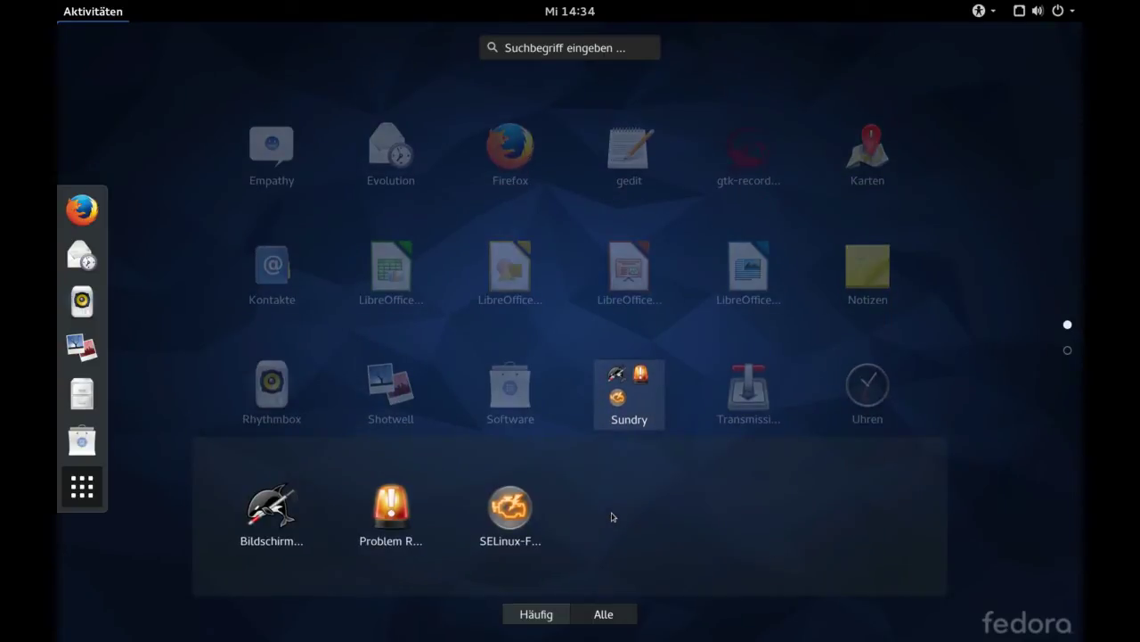
{"action": "left_click", "coordinate": [973, 486]}
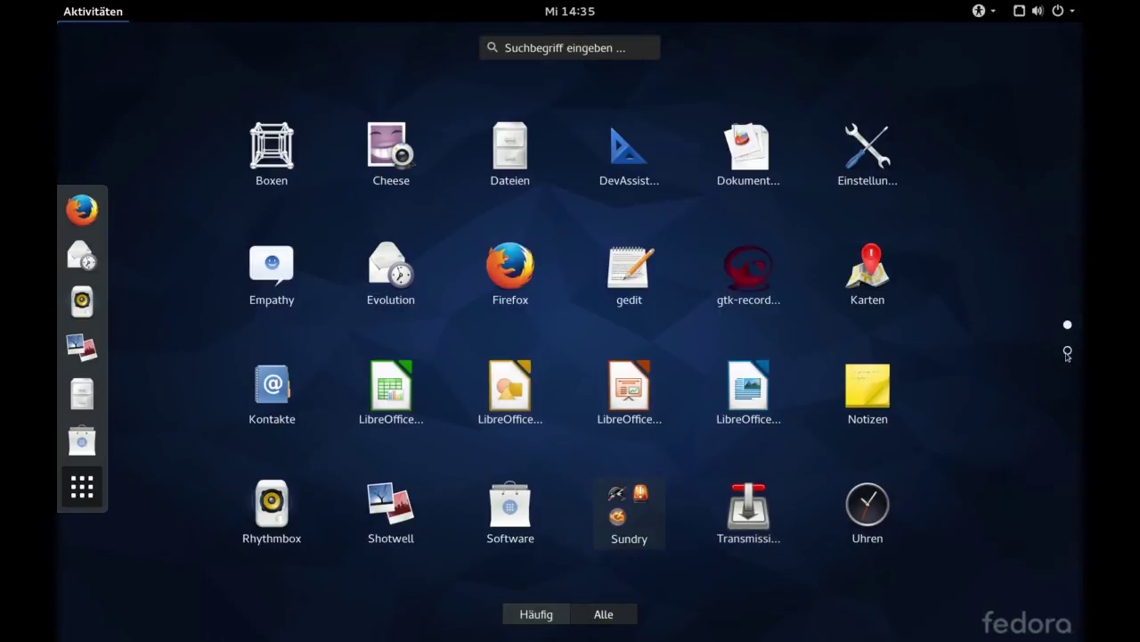
Launch Wetter from the second page of the application overview, view the forecast, and close it
{"action": "left_click", "coordinate": [1069, 352]}
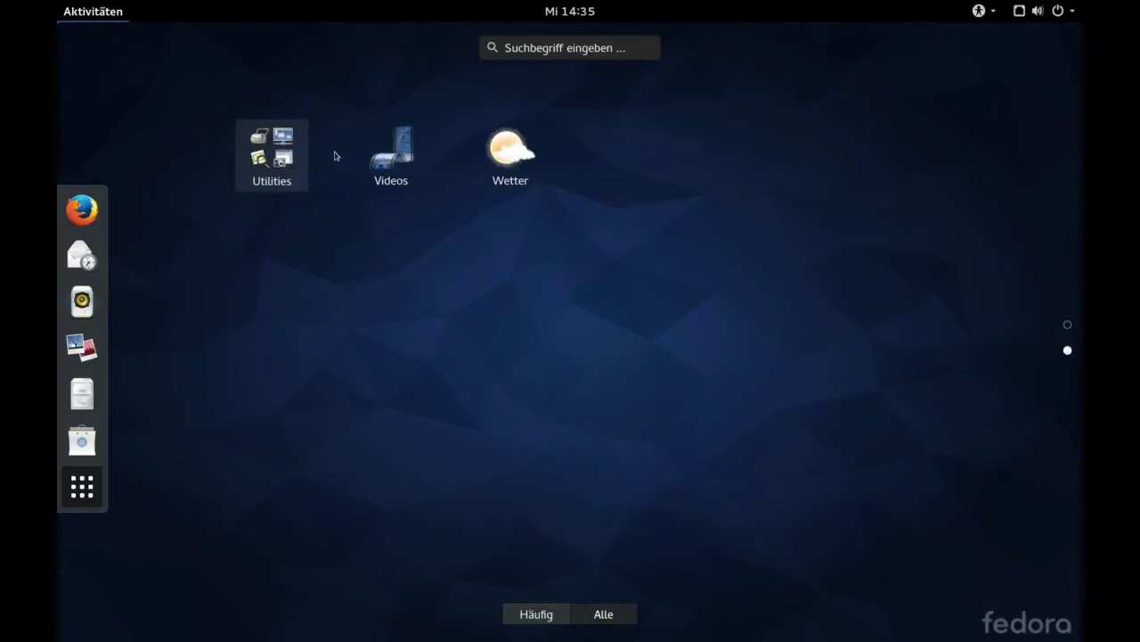
{"action": "left_click", "coordinate": [498, 152]}
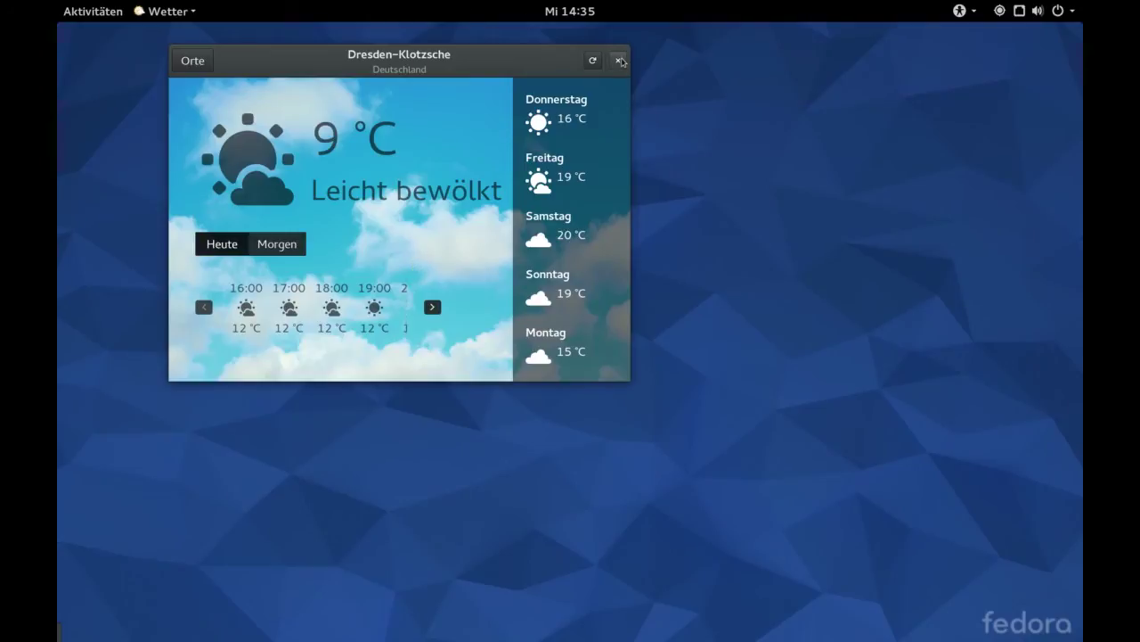
{"action": "left_click", "coordinate": [618, 61]}
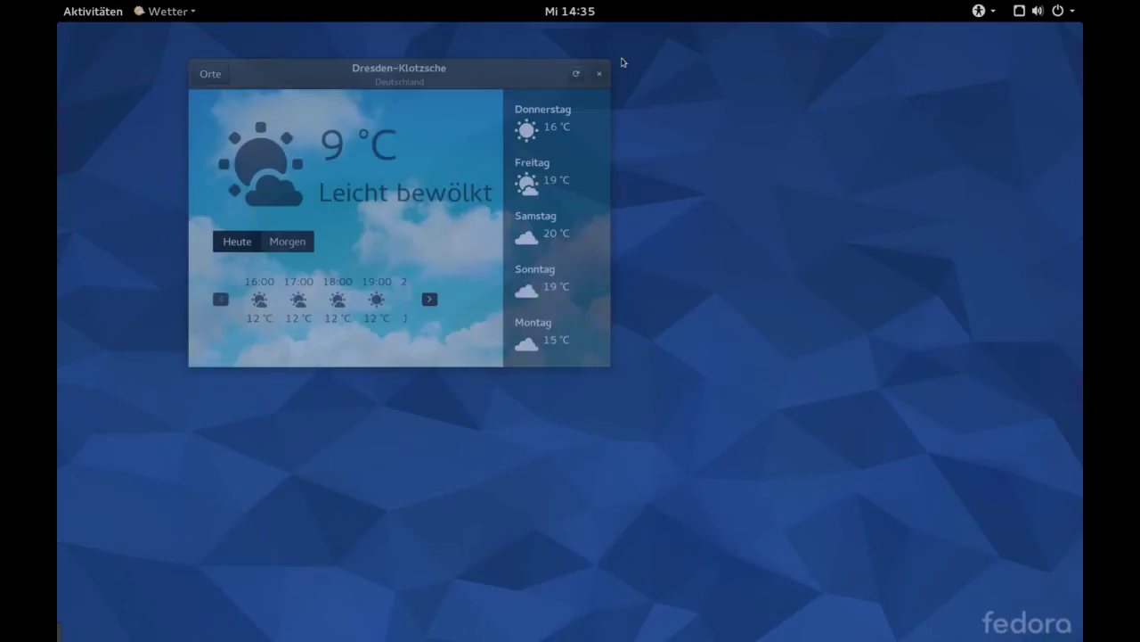
Launch Videos from the second page of the application overview, view the Kanäle section, and quit the application
{"action": "key", "text": "super"}
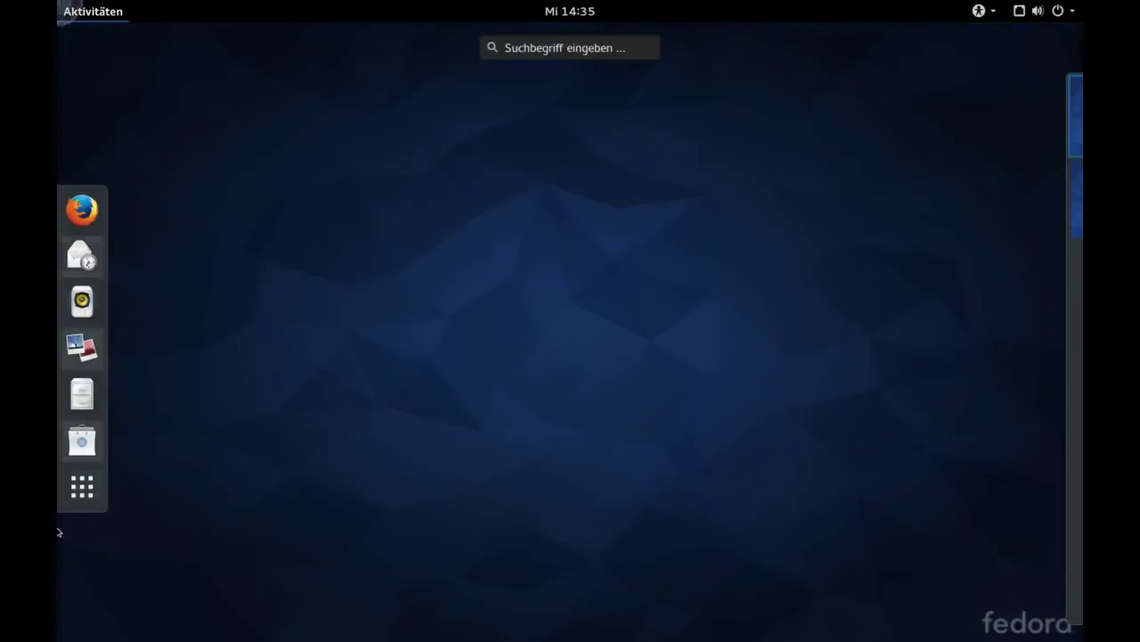
{"action": "left_click", "coordinate": [73, 497]}
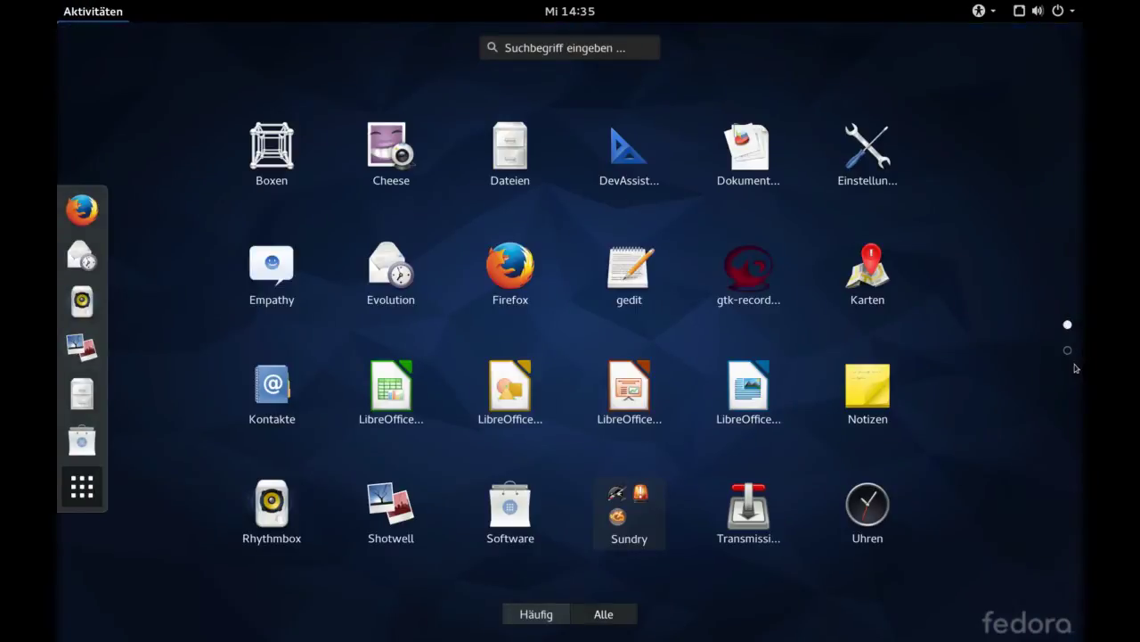
{"action": "left_click", "coordinate": [1067, 349]}
{"action": "left_click", "coordinate": [393, 147]}
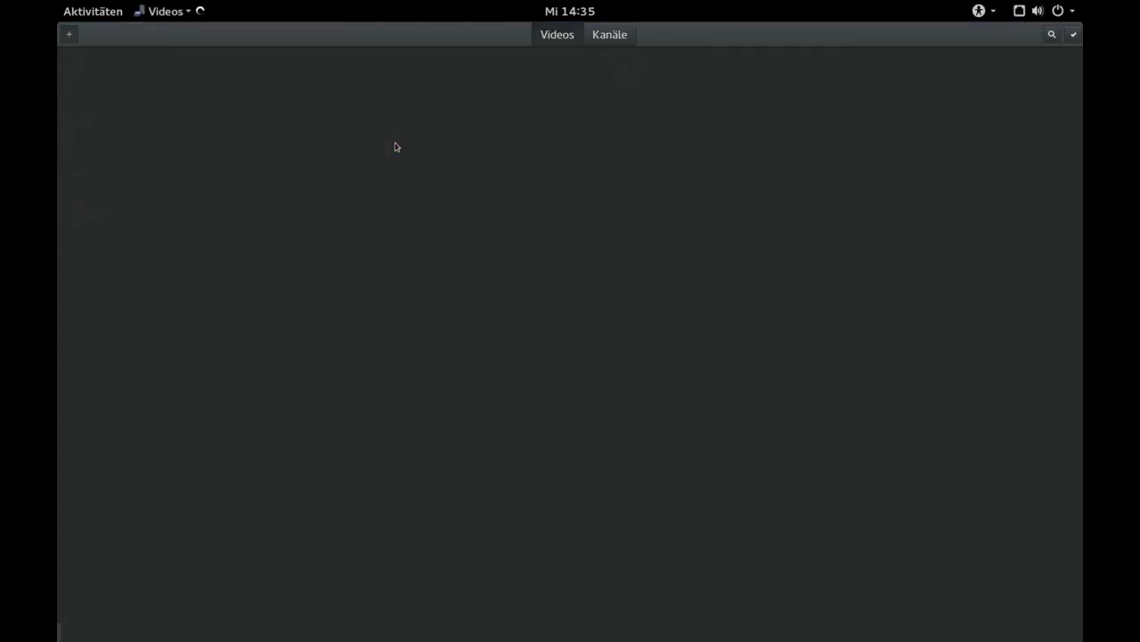
{"action": "left_click", "coordinate": [596, 35]}
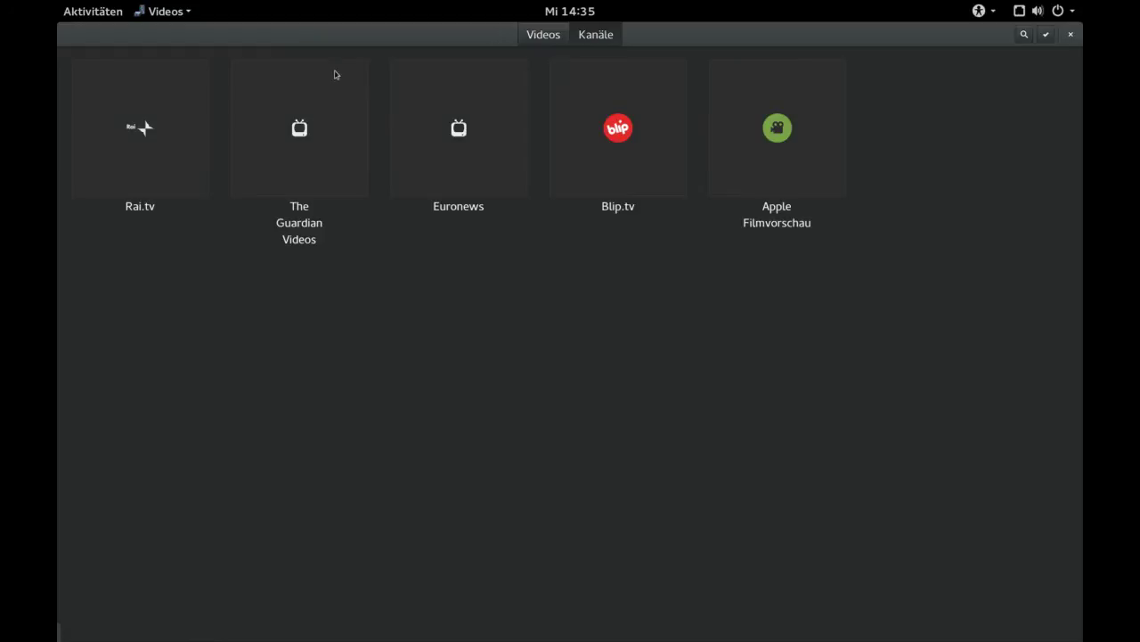
{"action": "left_click", "coordinate": [176, 11]}
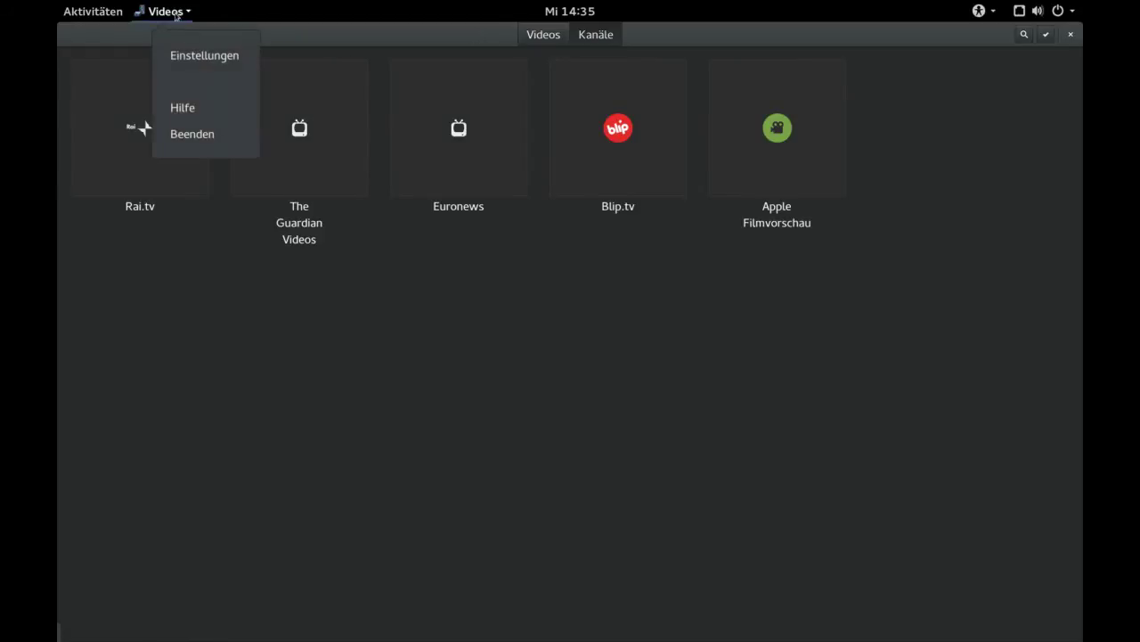
{"action": "left_click", "coordinate": [201, 138]}
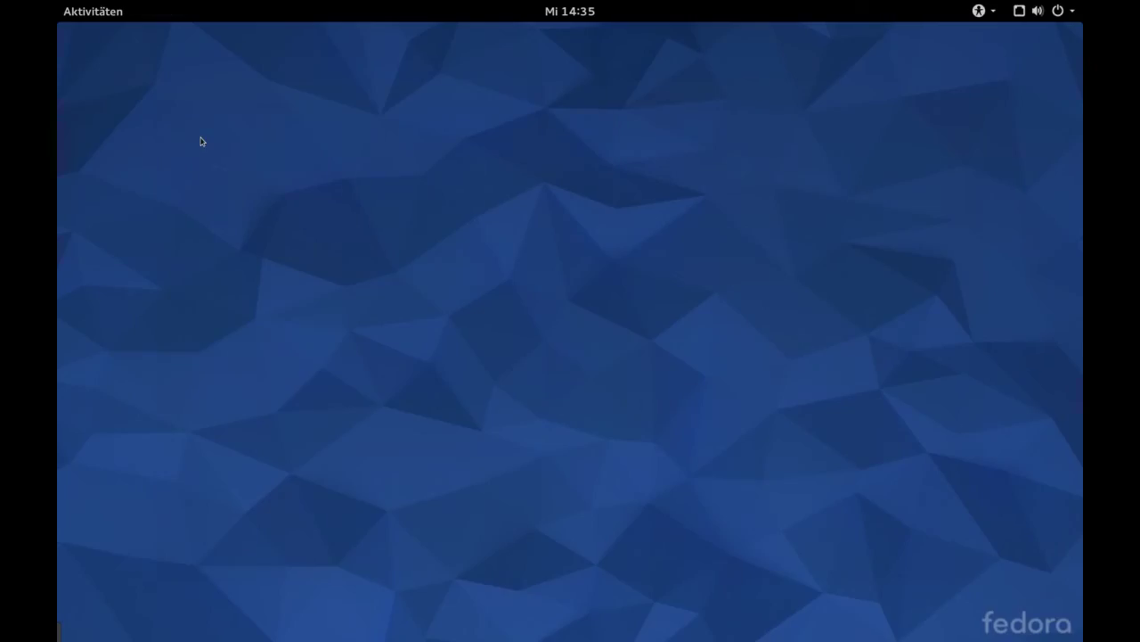
Examine the Utilities folder on the second page of the application overview and launch Terminal from it
{"action": "left_click", "coordinate": [64, 8]}
{"action": "left_click", "coordinate": [71, 501]}
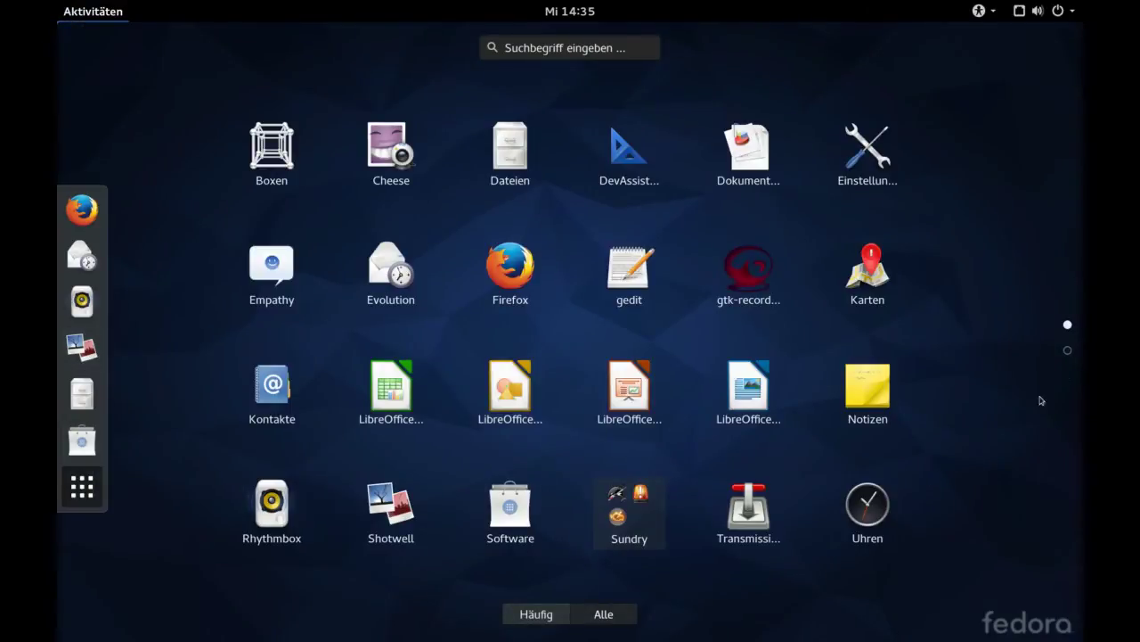
{"action": "left_click", "coordinate": [1067, 350]}
{"action": "left_click", "coordinate": [287, 182]}
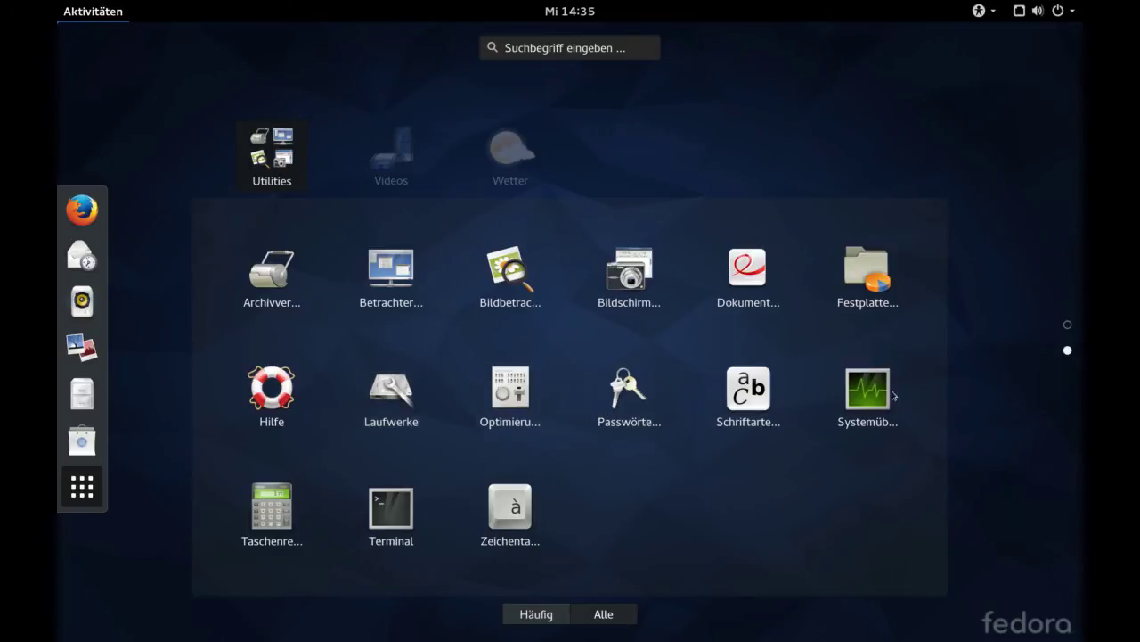
{"action": "left_click", "coordinate": [412, 508]}
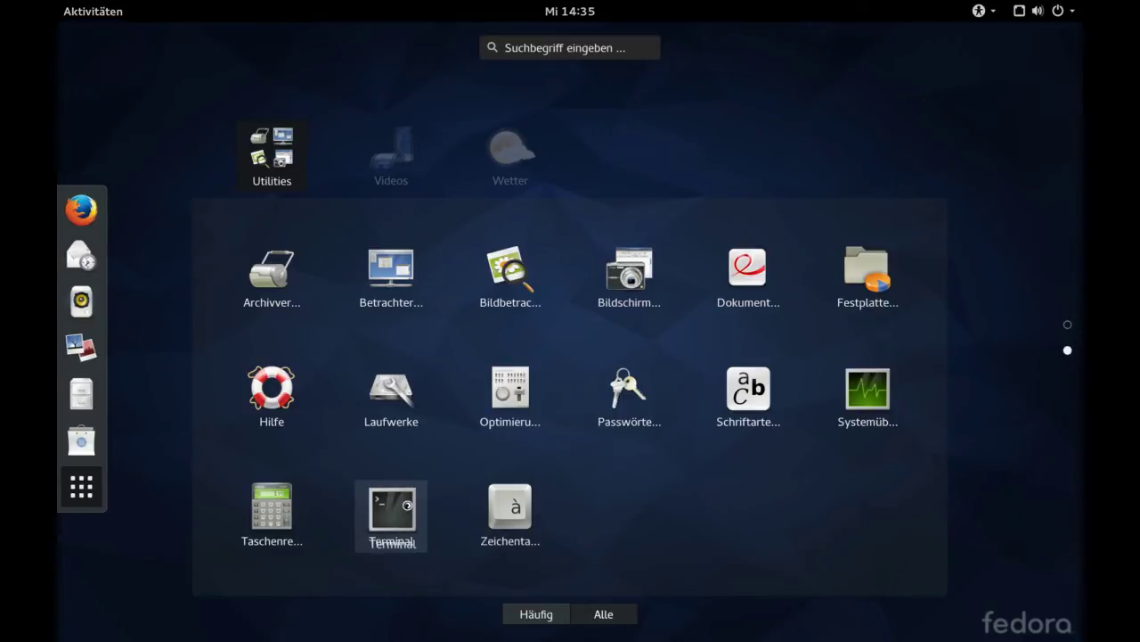
Run uname -a in the terminal to view the kernel information, and close the terminal window
{"action": "type", "text": "u"}
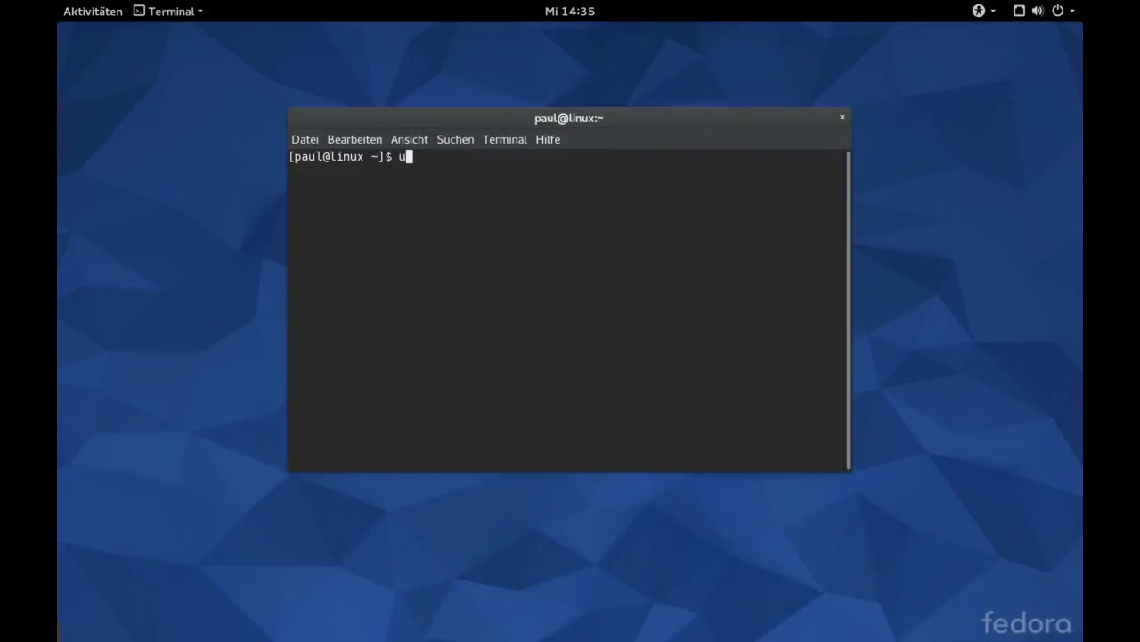
{"action": "type", "text": "name -a"}
{"action": "key", "text": "Return"}
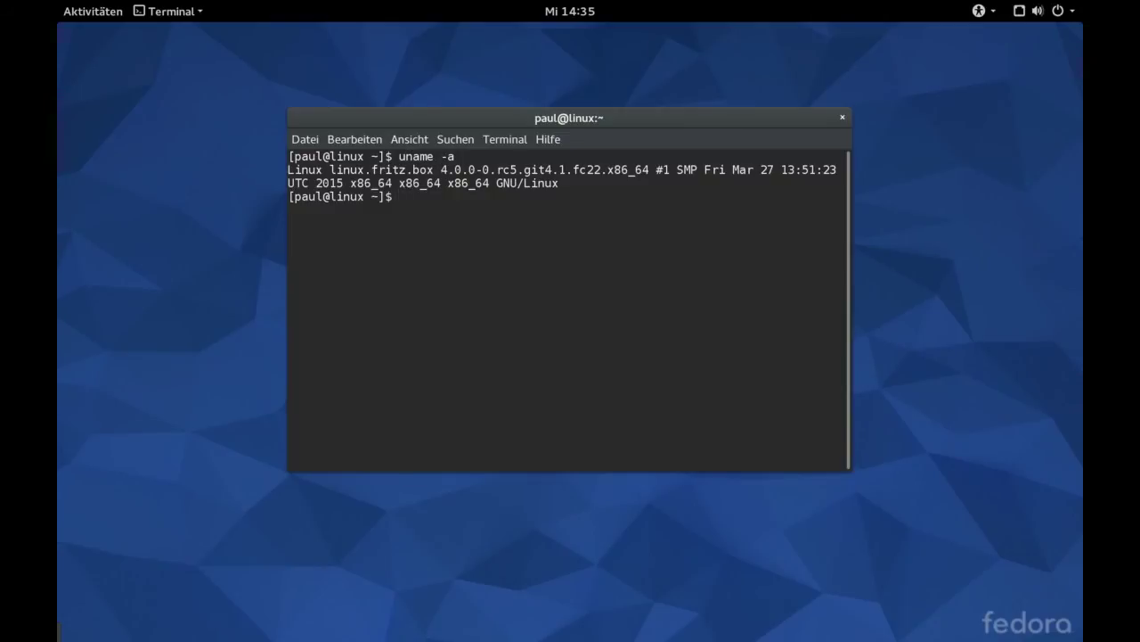
{"action": "left_click", "coordinate": [841, 119]}
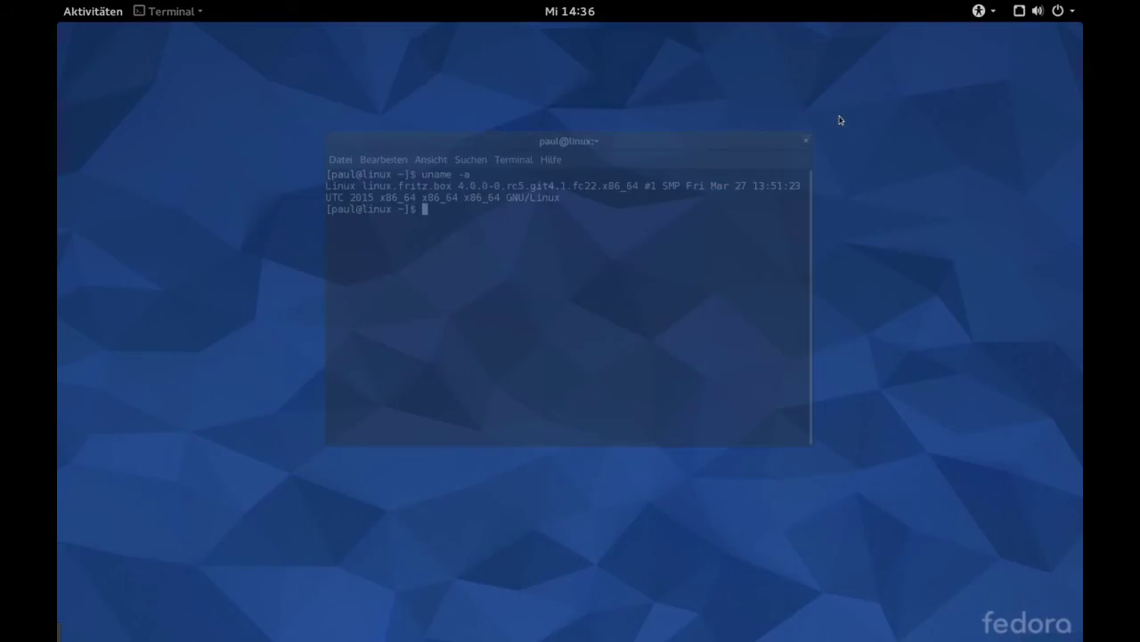
View the calendar and notification area, open the Benachrichtigungen settings from it, and close them
{"action": "left_click", "coordinate": [574, 9]}
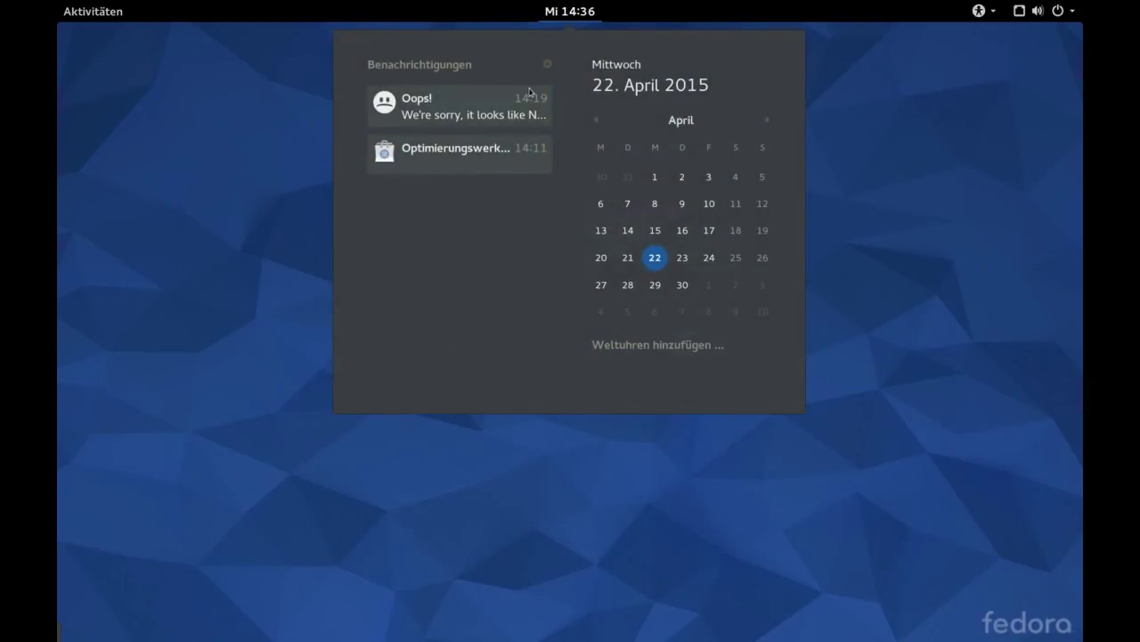
{"action": "left_click", "coordinate": [448, 63]}
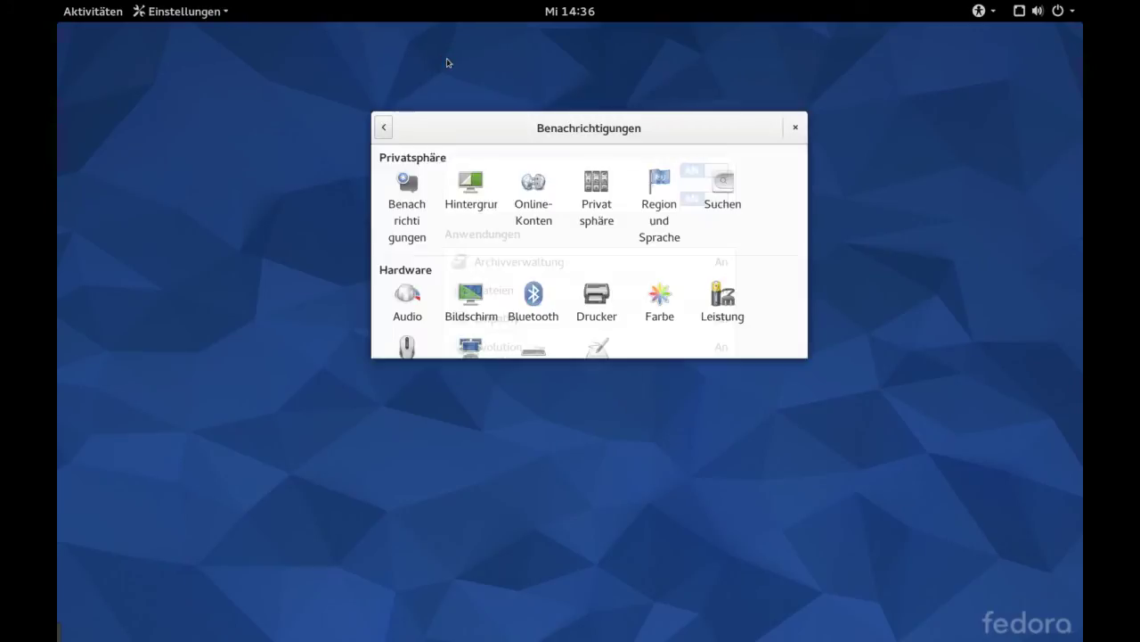
{"action": "left_click", "coordinate": [797, 126]}
Open the Optimierungswerkzeug notification from the notification area, view its Software page, and close the window
{"action": "left_click", "coordinate": [563, 10]}
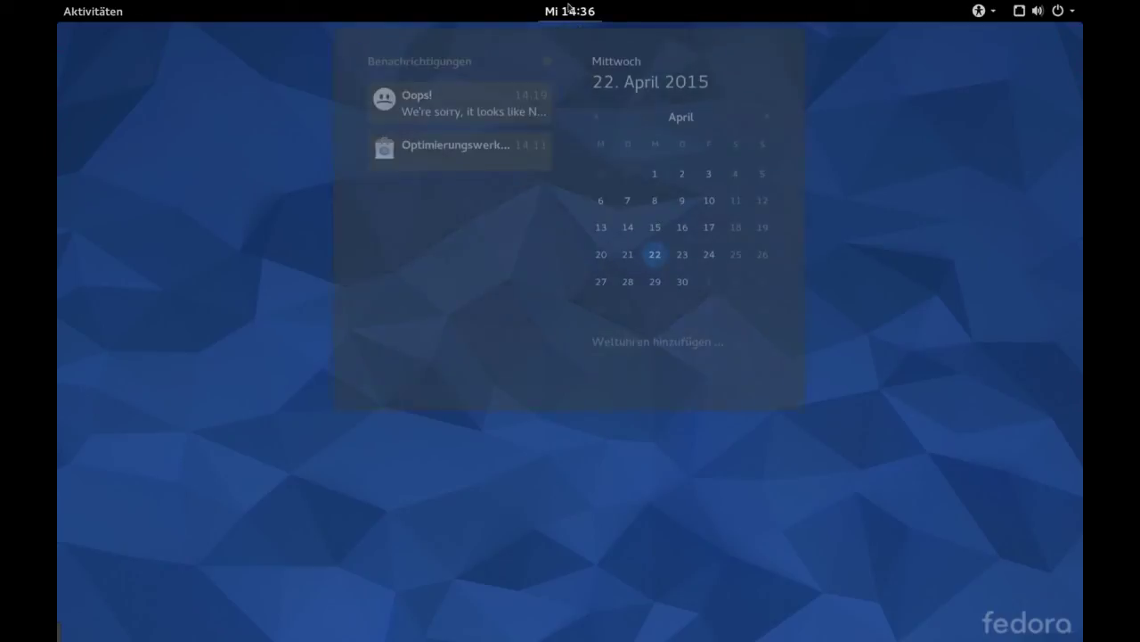
{"action": "left_click", "coordinate": [503, 154]}
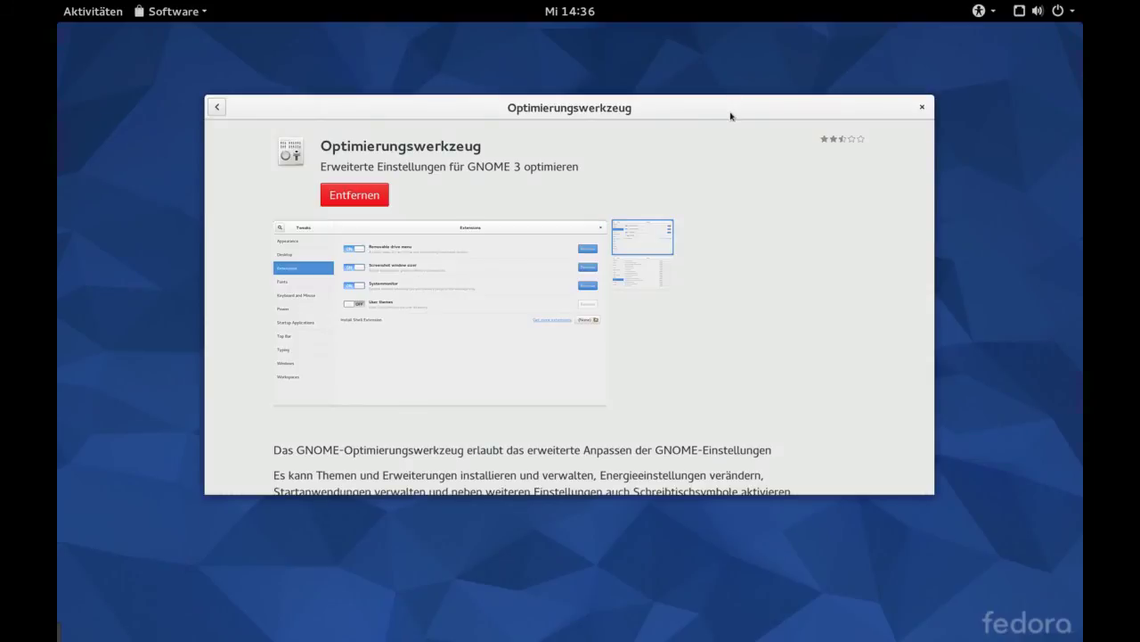
{"action": "left_click", "coordinate": [922, 106]}
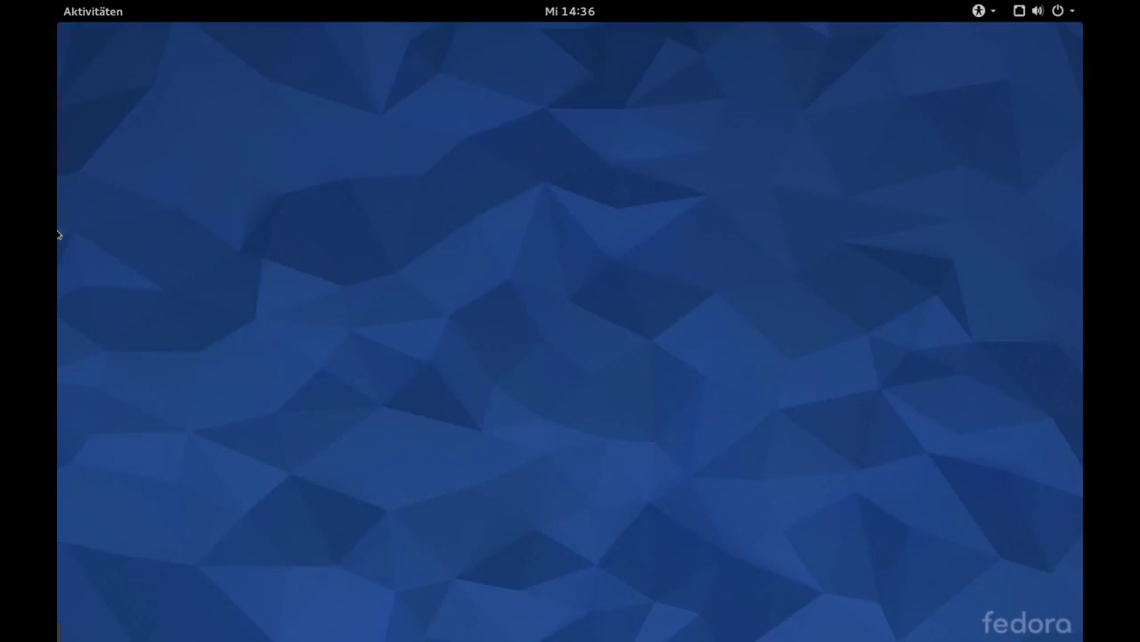
Launch Taschenrechner from the Utilities folder in the application overview, view it, and close it
{"action": "mouse_move", "coordinate": [58, 2]}
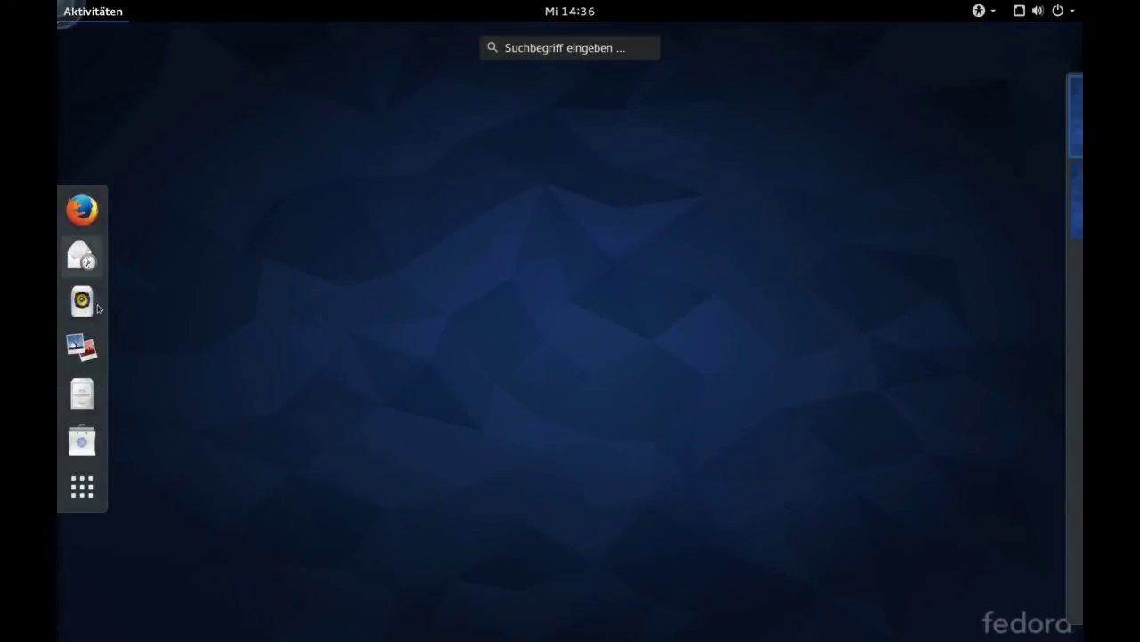
{"action": "left_click", "coordinate": [82, 486]}
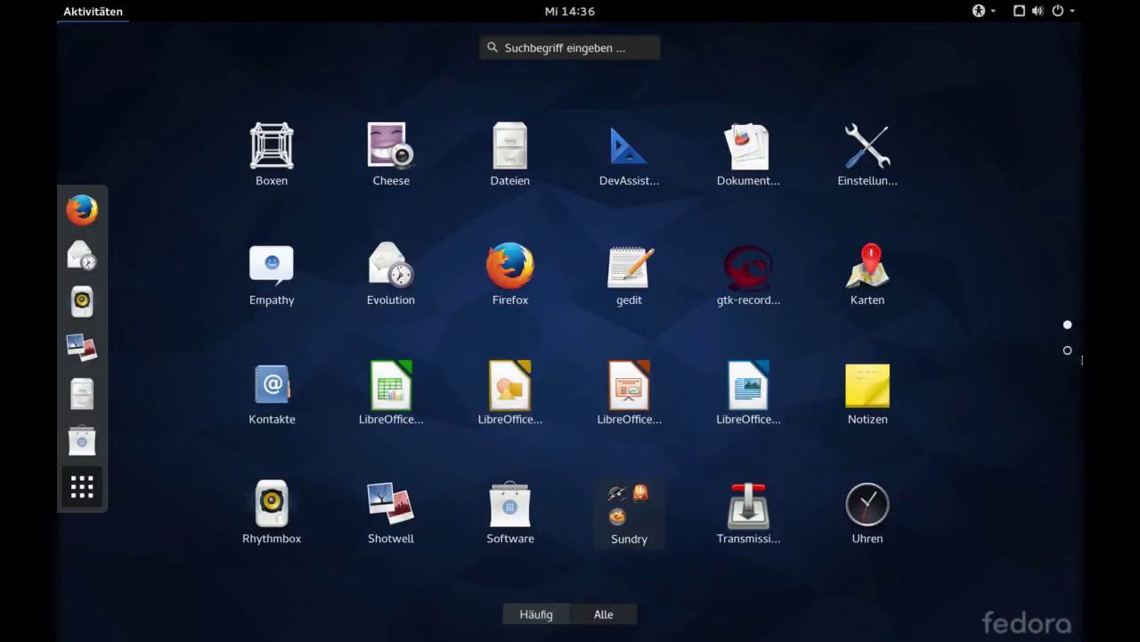
{"action": "left_click", "coordinate": [1070, 350]}
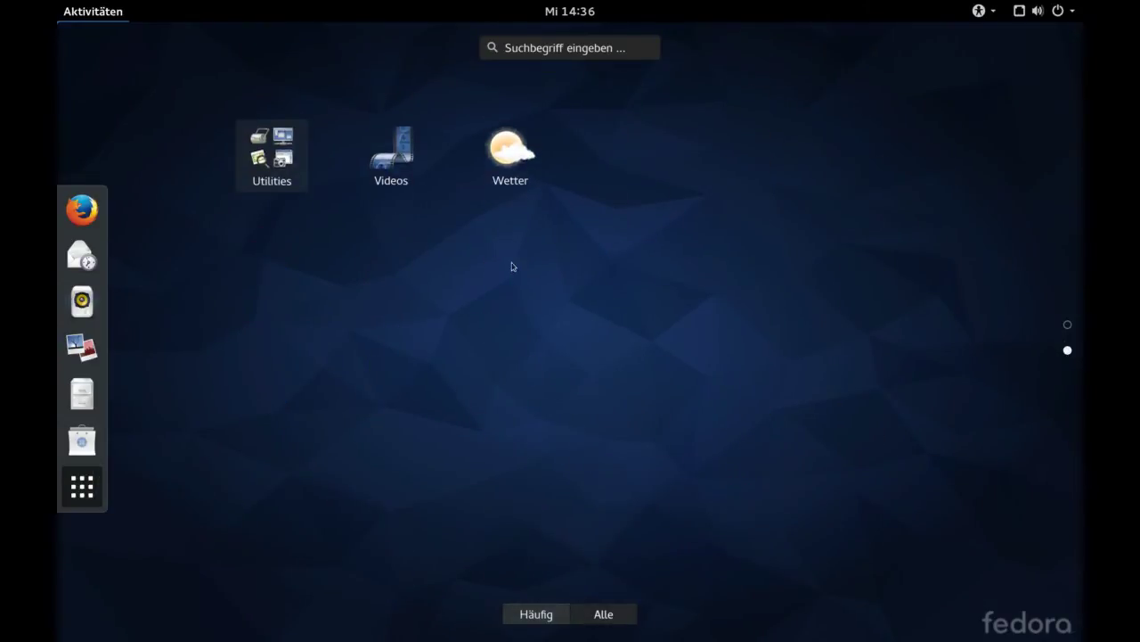
{"action": "left_click", "coordinate": [278, 161]}
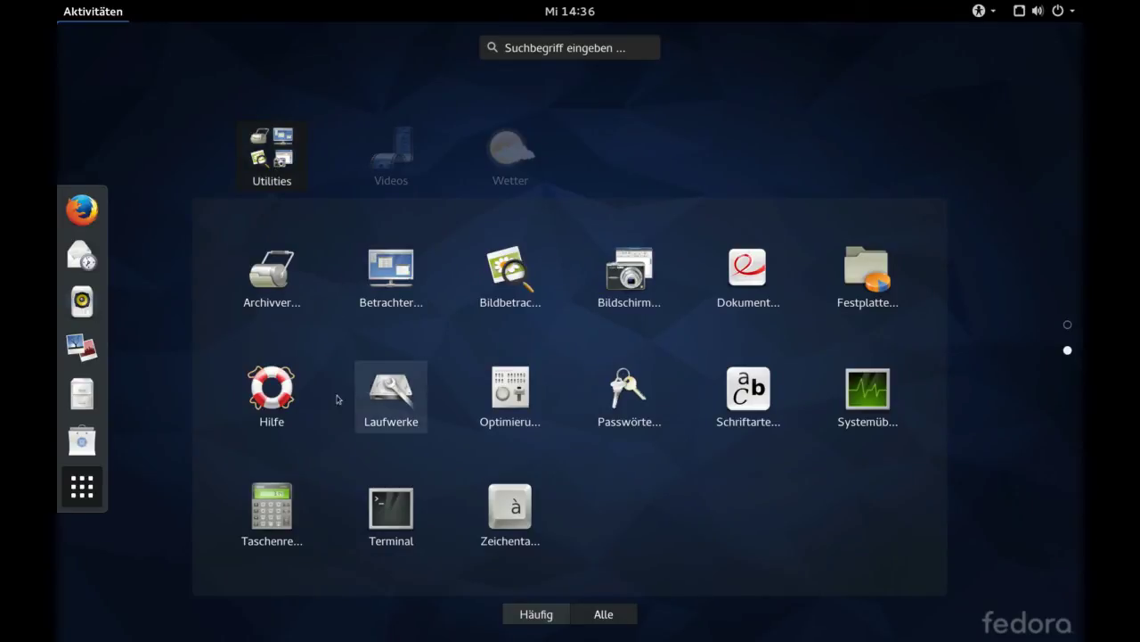
{"action": "left_click", "coordinate": [289, 521]}
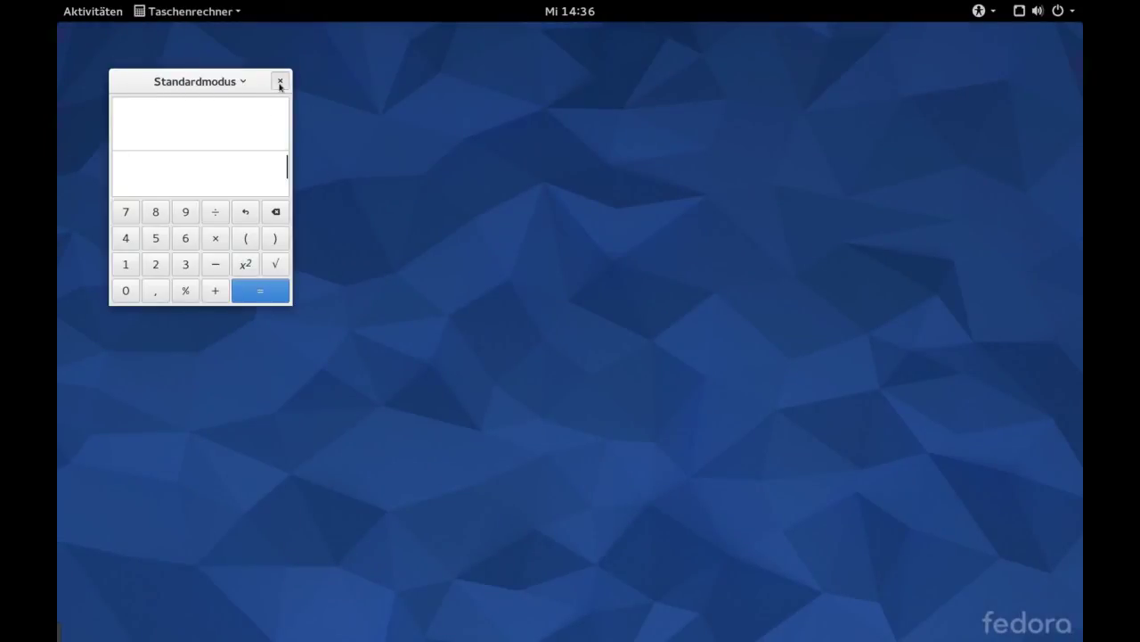
{"action": "left_click", "coordinate": [280, 84]}
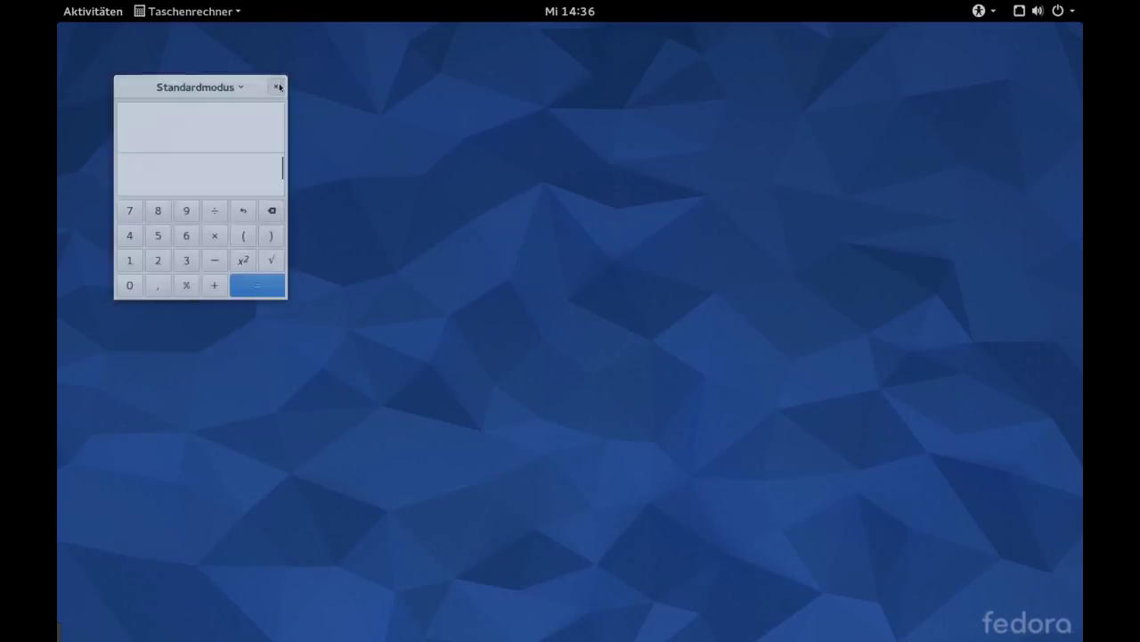
Open Einstellungen from the desktop background, view all settings categories, and close the window
{"action": "right_click", "coordinate": [692, 108]}
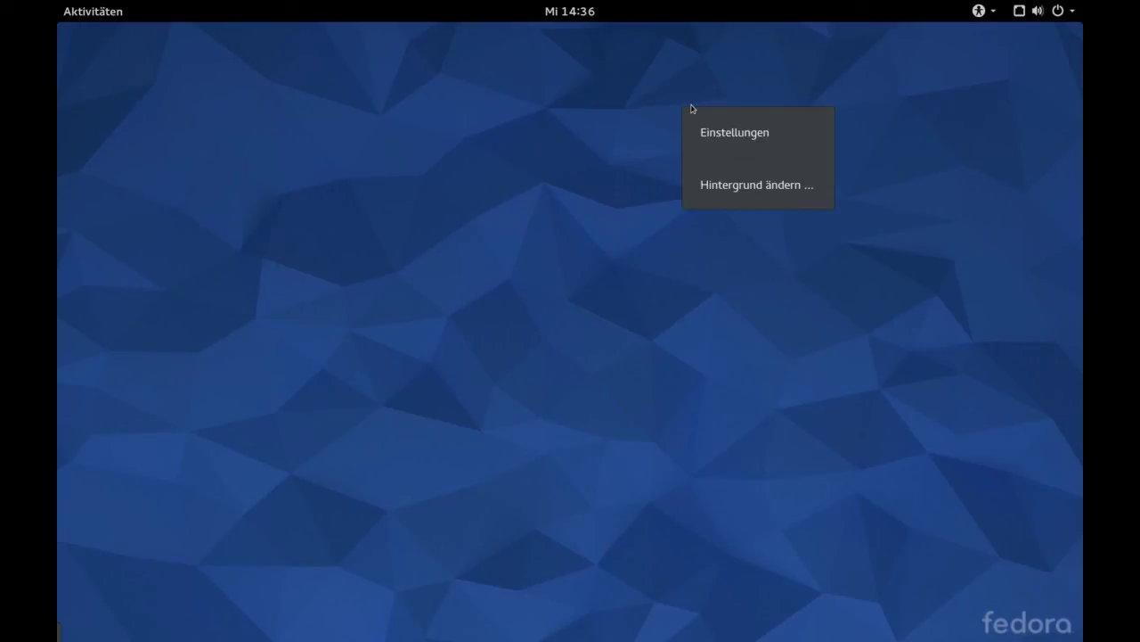
{"action": "left_click", "coordinate": [720, 142]}
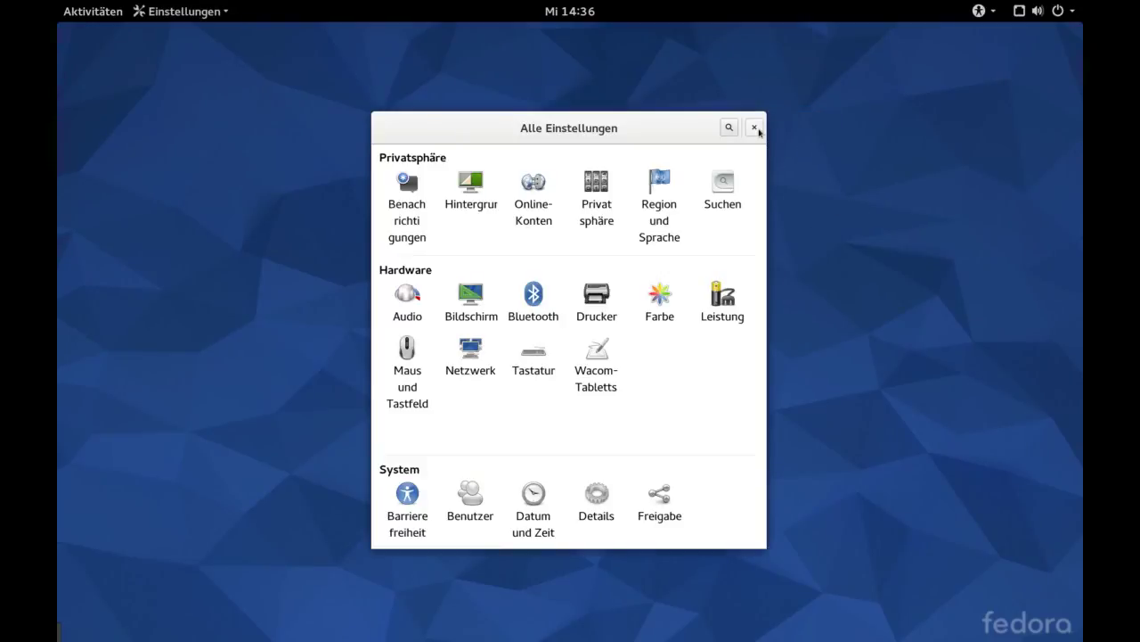
{"action": "left_click", "coordinate": [754, 129]}
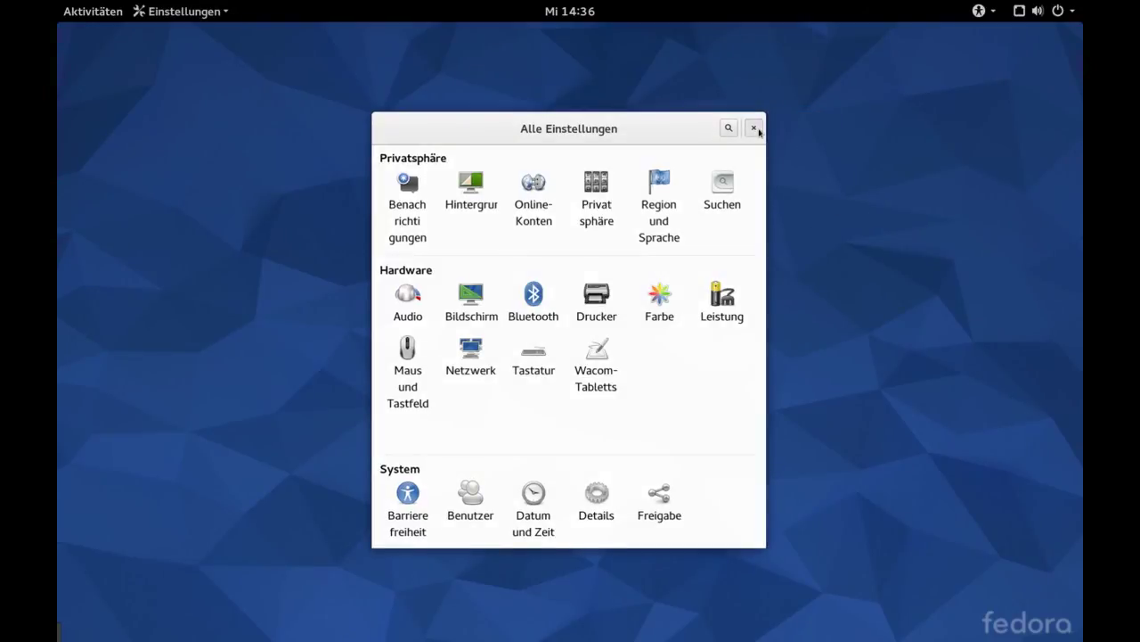
Open the Hintergrund settings from the desktop and view the available desktop wallpapers
{"action": "right_click", "coordinate": [756, 130]}
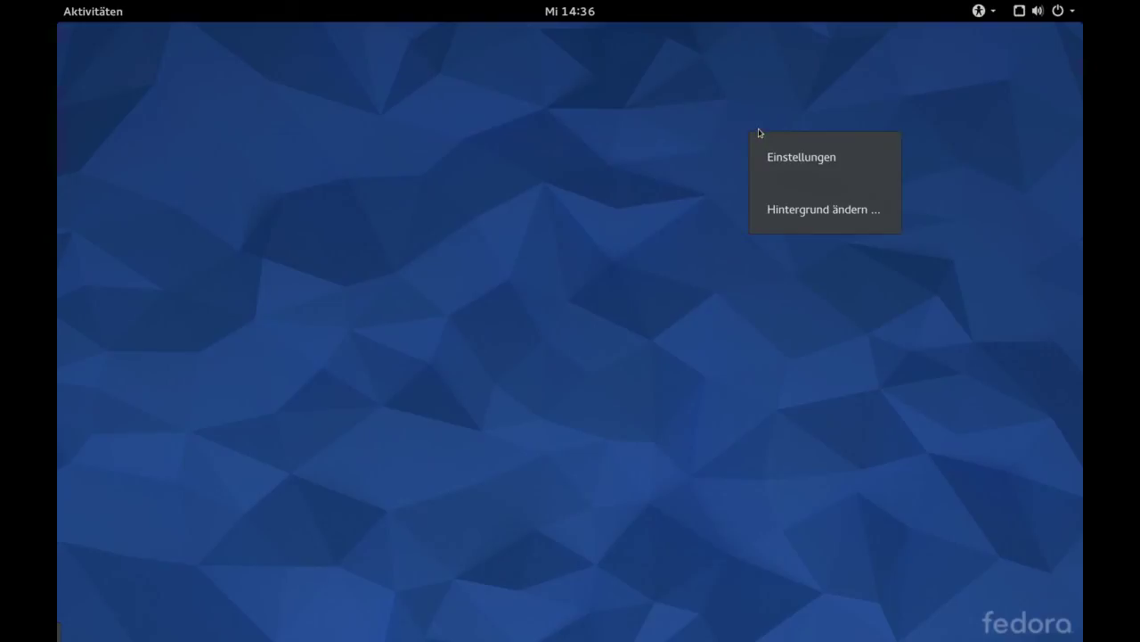
{"action": "left_click", "coordinate": [788, 213]}
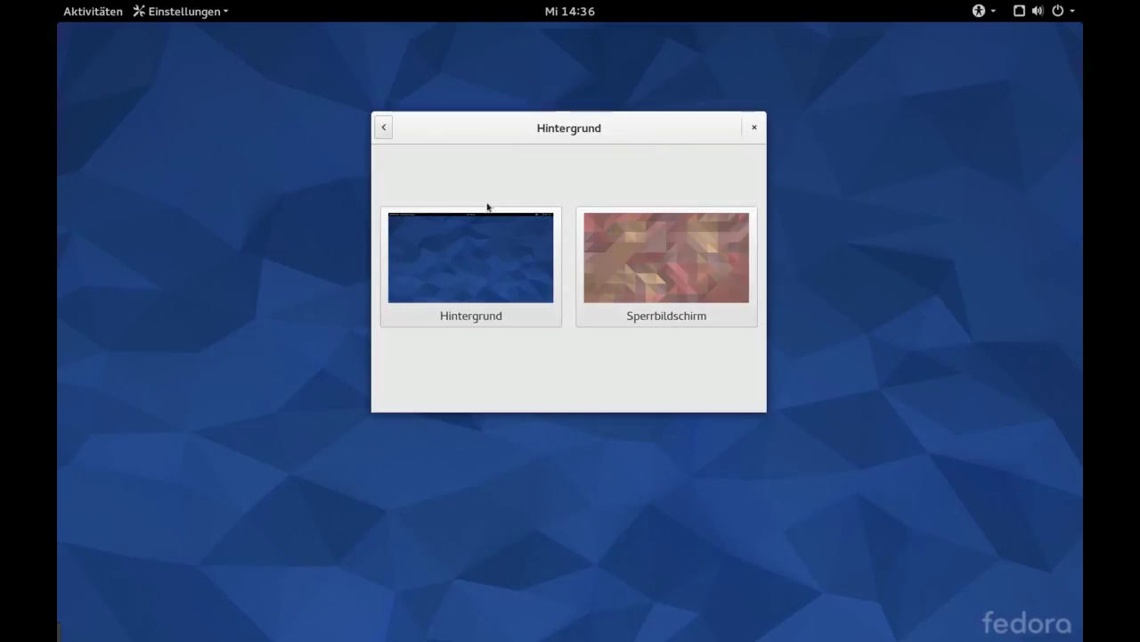
{"action": "left_click", "coordinate": [475, 236]}
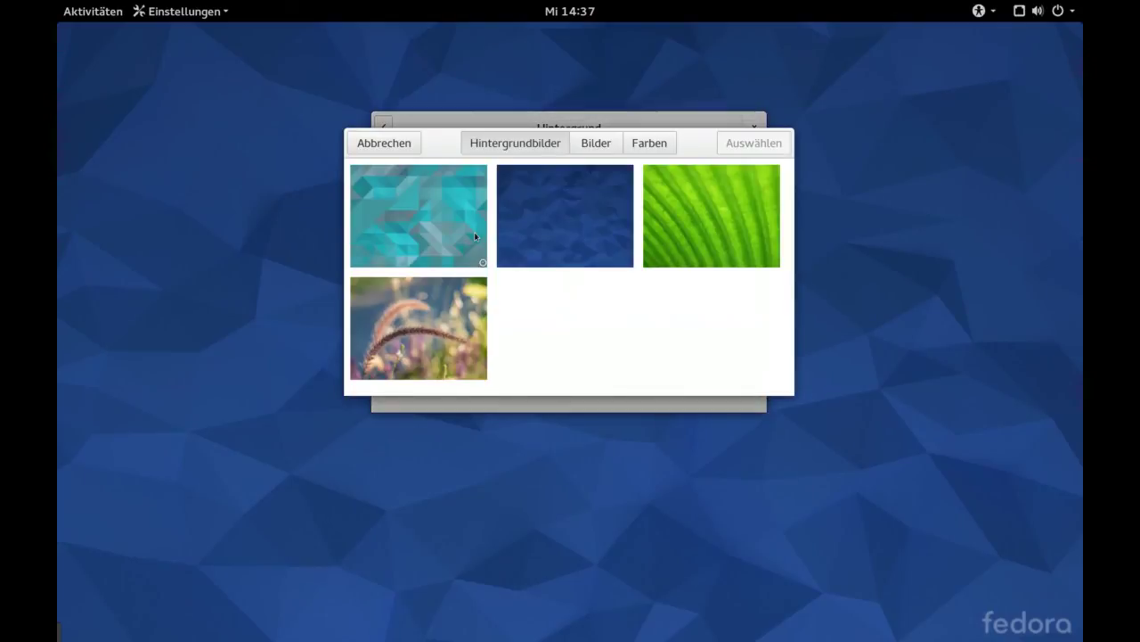